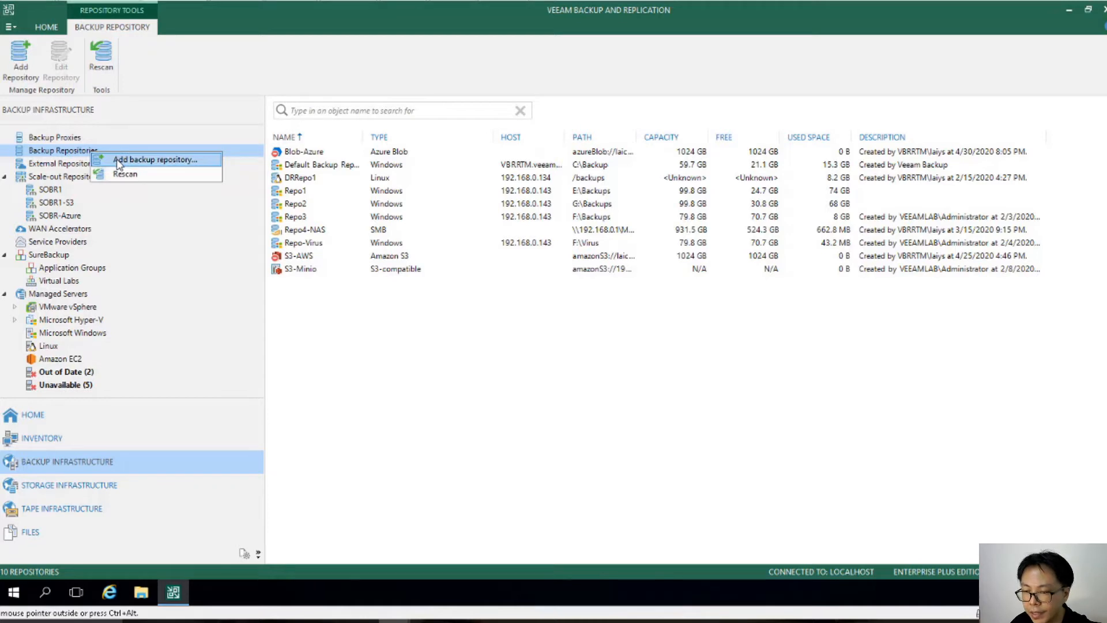
Step: Start adding a new backup repository of the HPE StoreOnce deduplicating storage appliance type
left_click(119, 164)
left_click(376, 284)
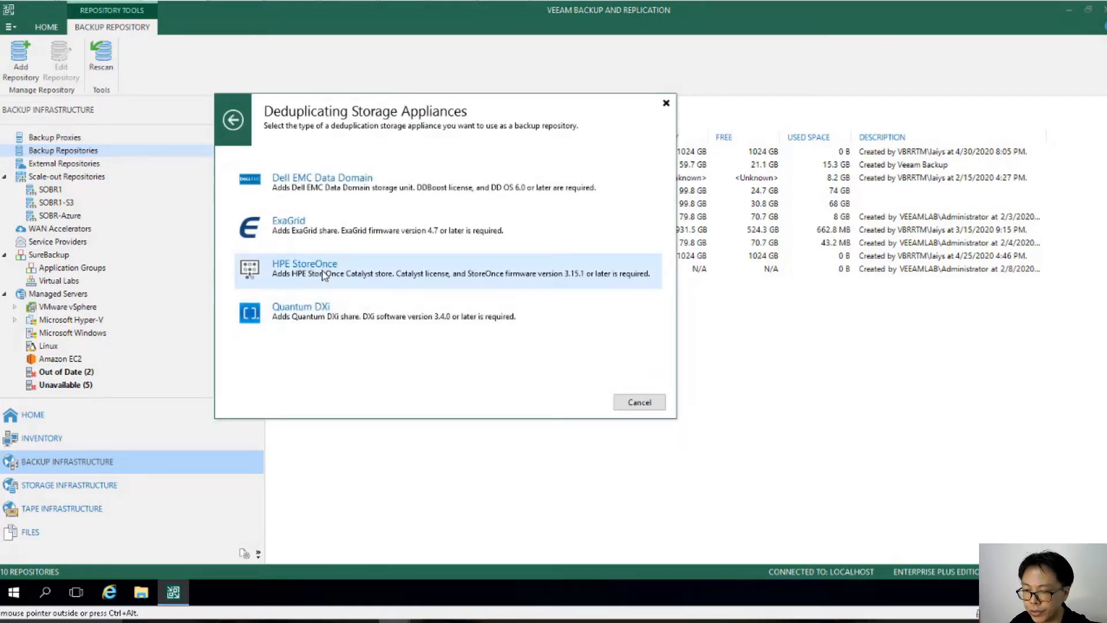
left_click(324, 275)
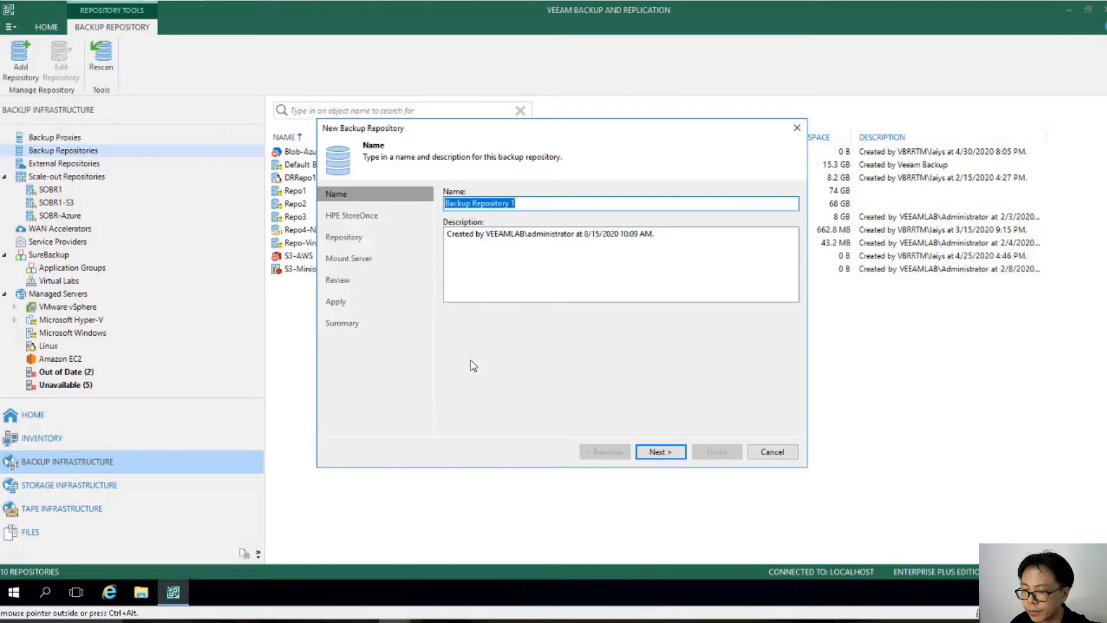
Step: Name the new repository storeonce1 and continue
type("storeo")
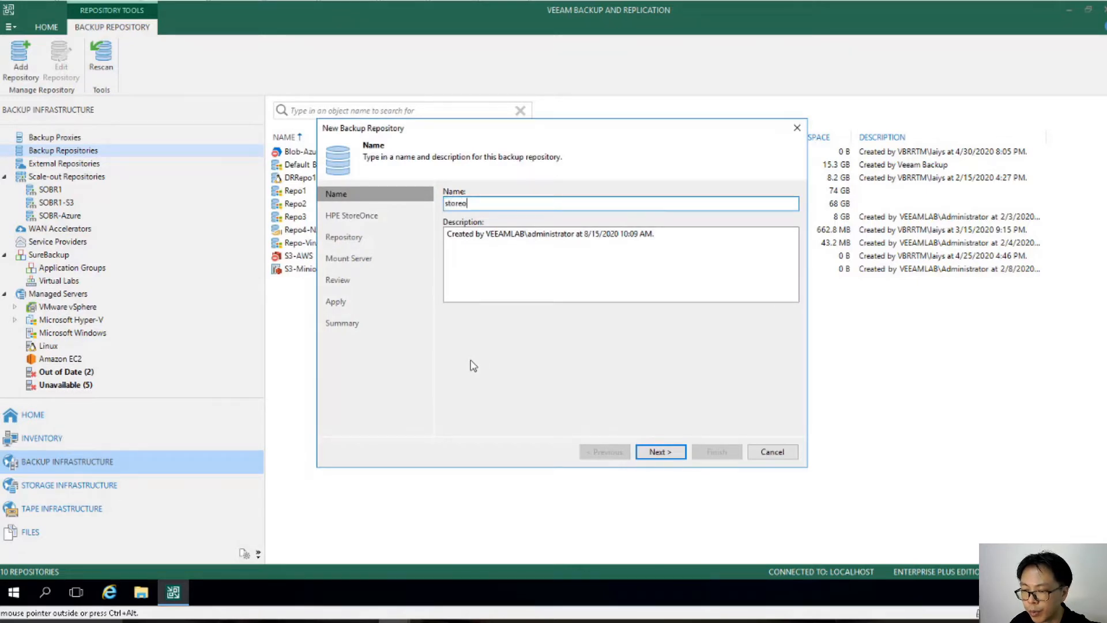
type("nce1")
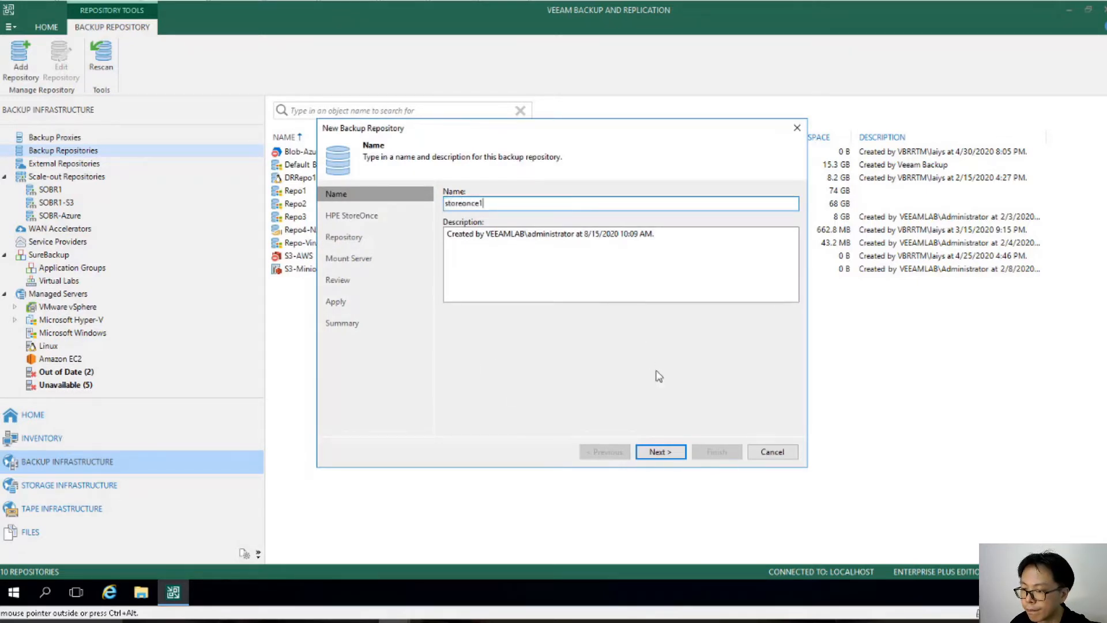
left_click(661, 453)
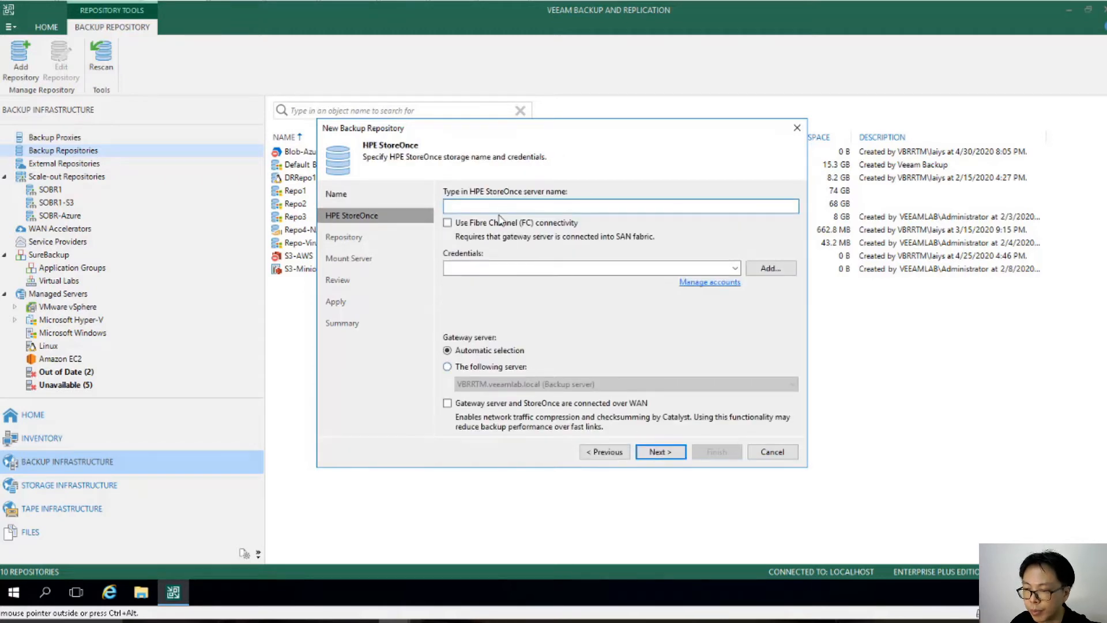
Step: Enter StoreOnce server 192.168.0.120 and add credentials with username veeam, the account password, and description storeonce
type("192.16")
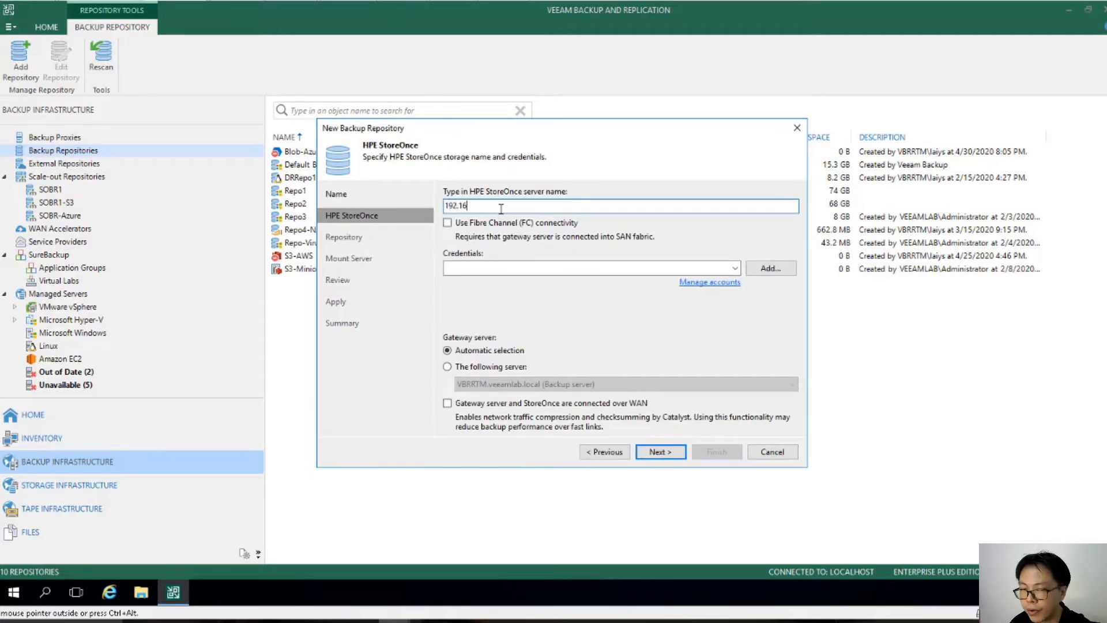
type("8.0.120")
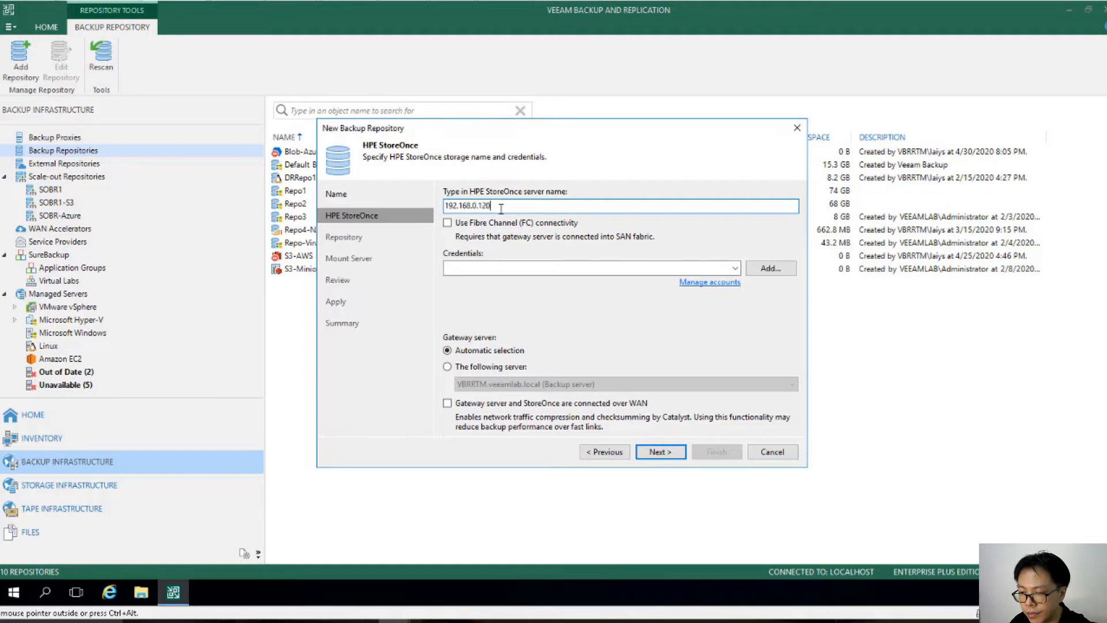
left_click(771, 268)
left_click(522, 303)
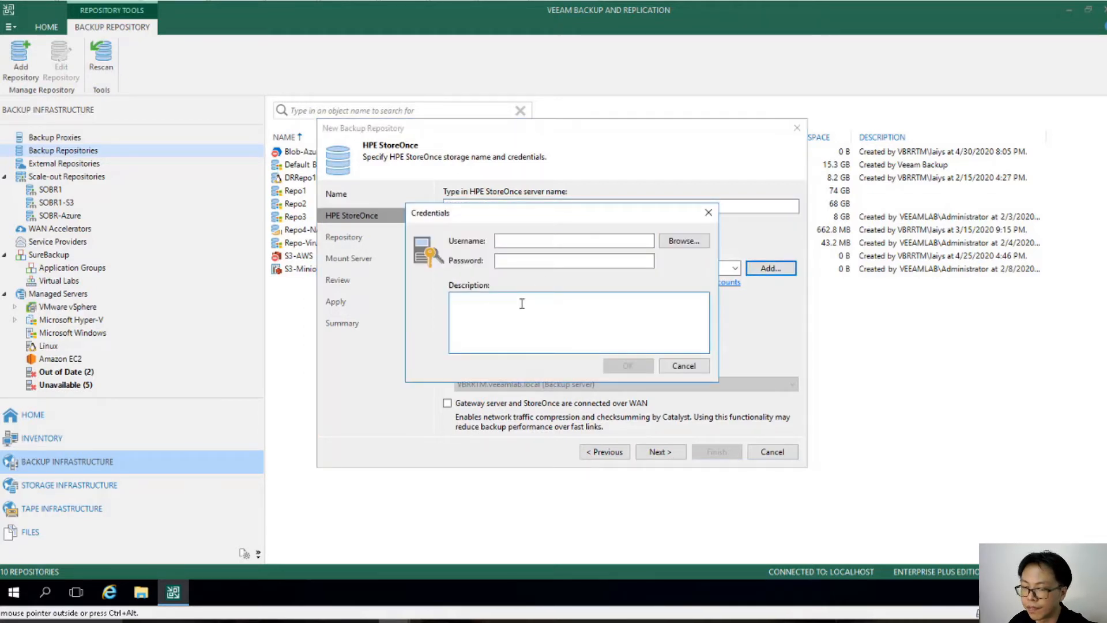
type("storeonce")
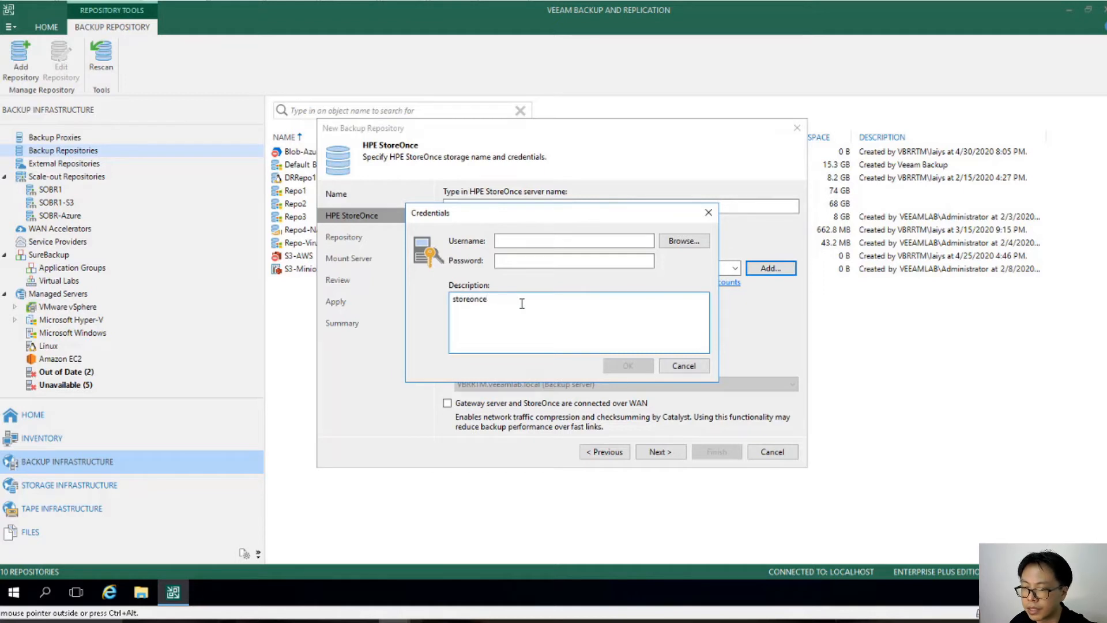
left_click(547, 242)
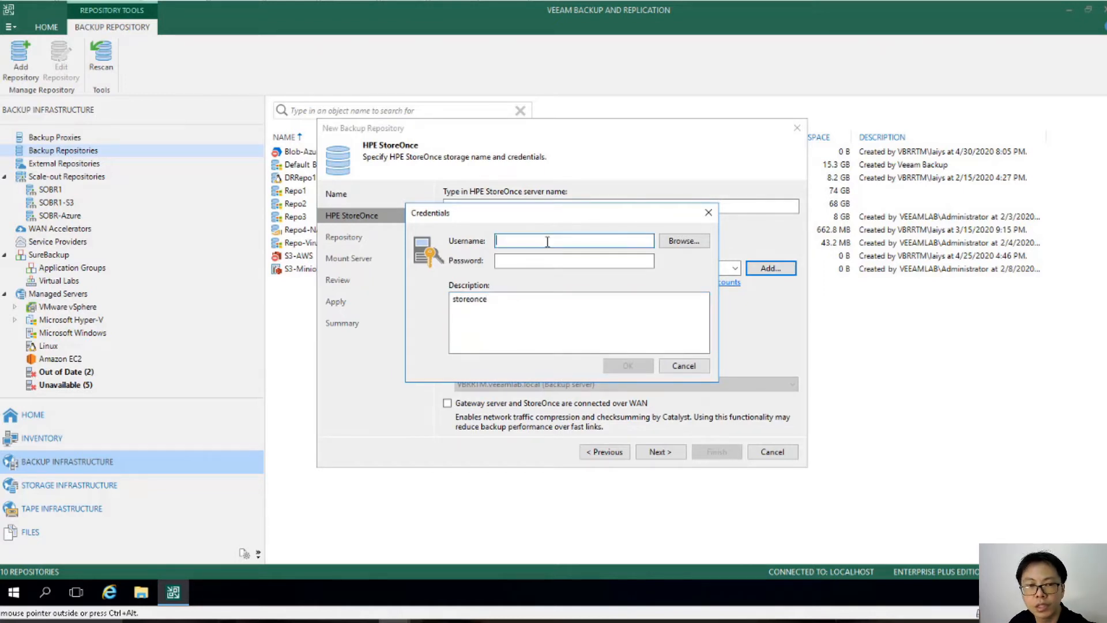
type("veeam")
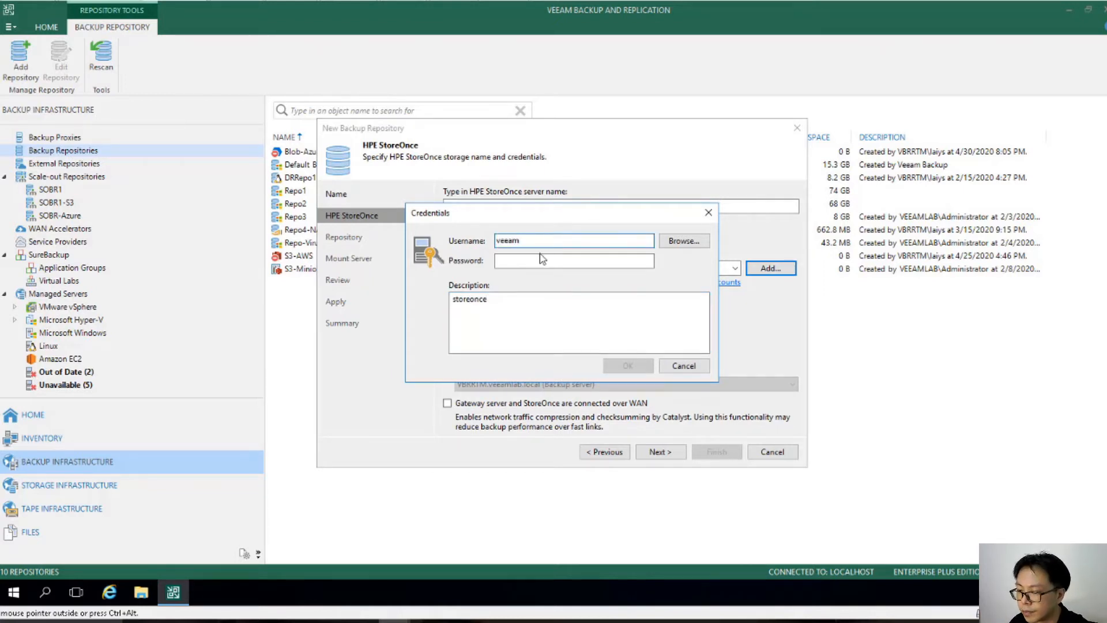
left_click(540, 261)
type("****")
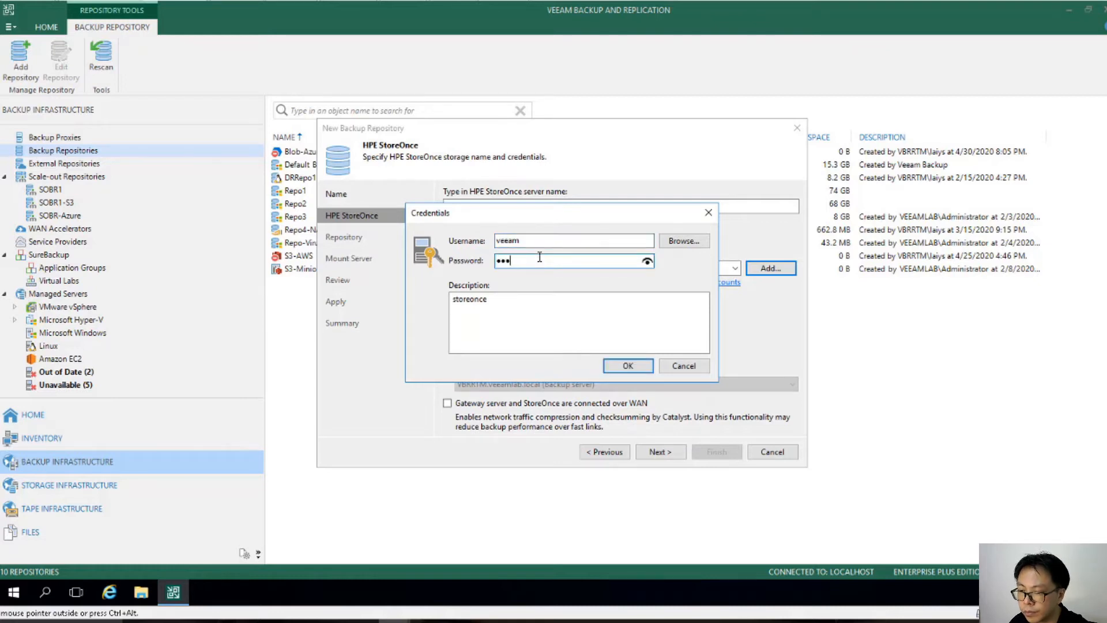
type("****")
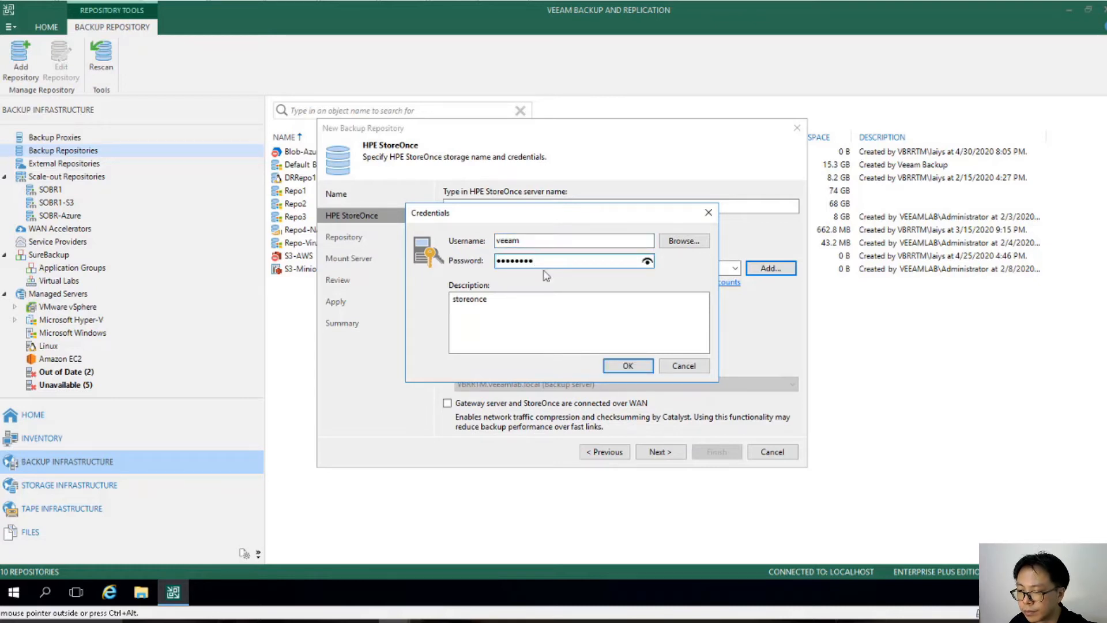
left_click(628, 366)
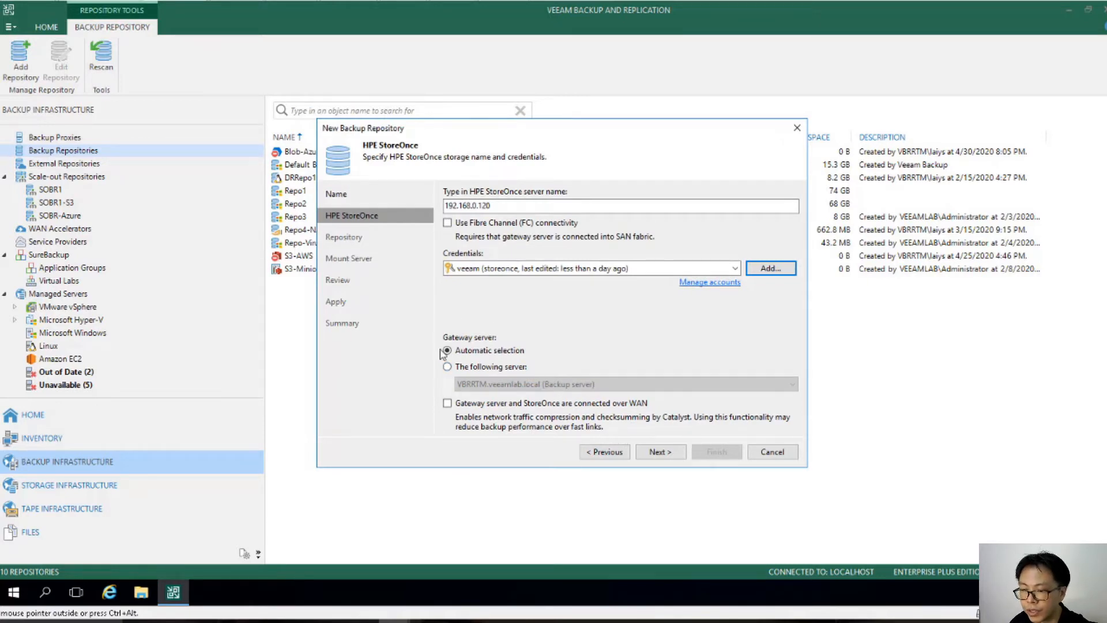
Step: Set the gateway to the following server VBRRTM.veeamlab.local, then choose Catalyst store store1 for the repository
left_click(488, 368)
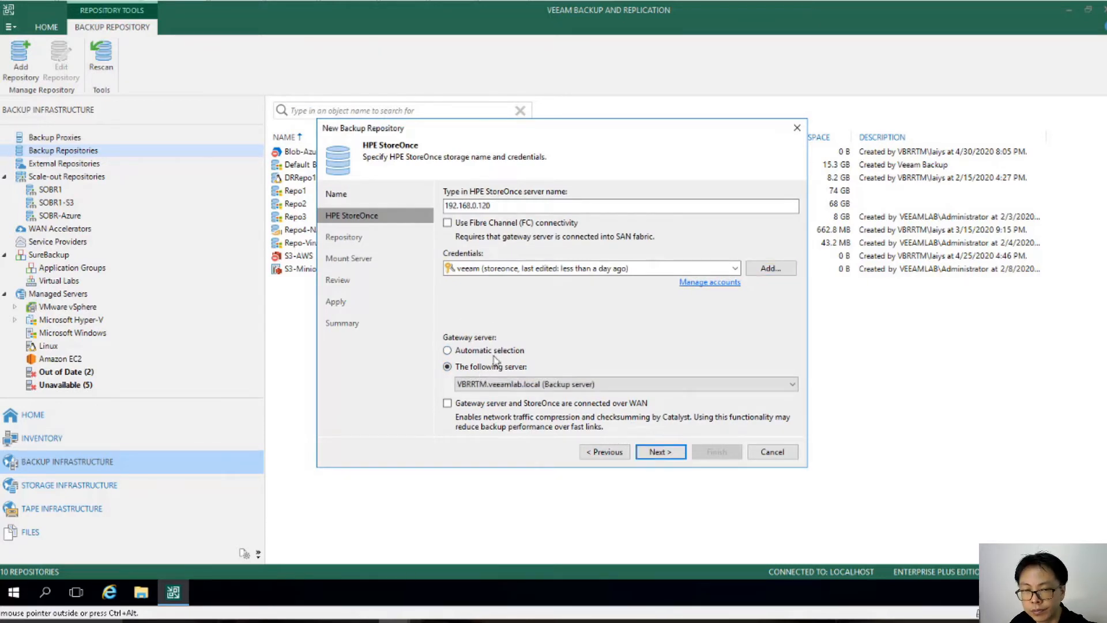
left_click(657, 453)
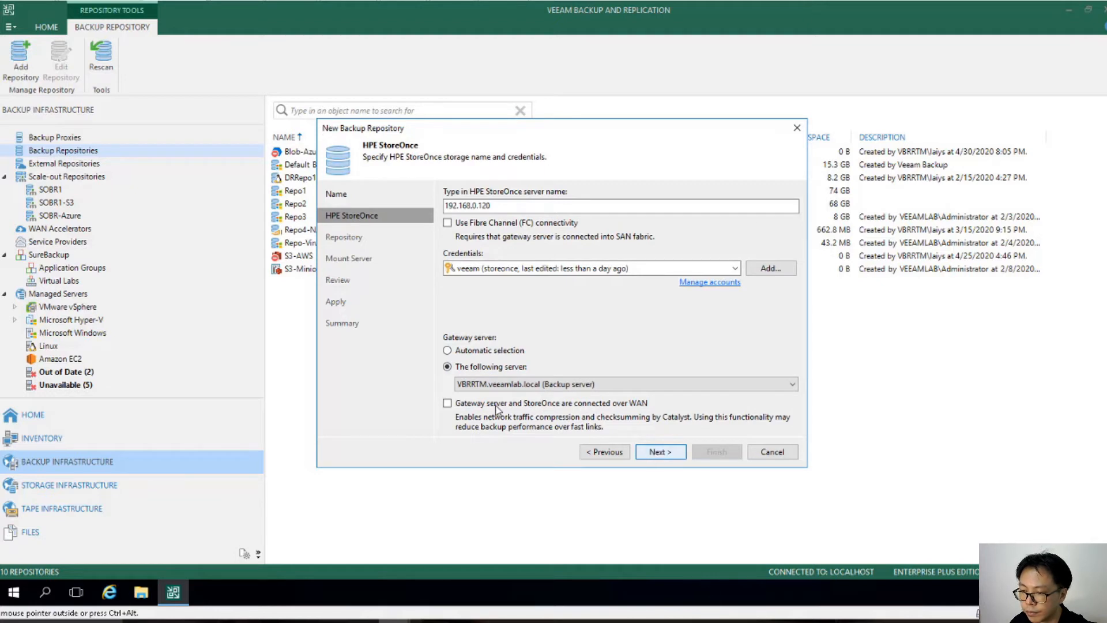
left_click(599, 222)
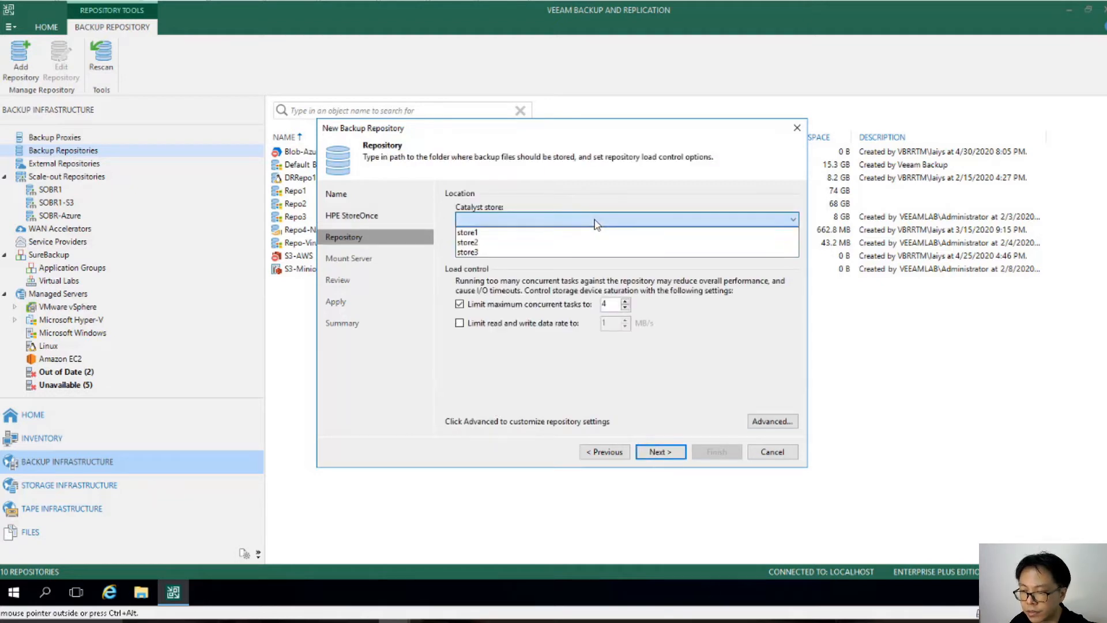
left_click(552, 233)
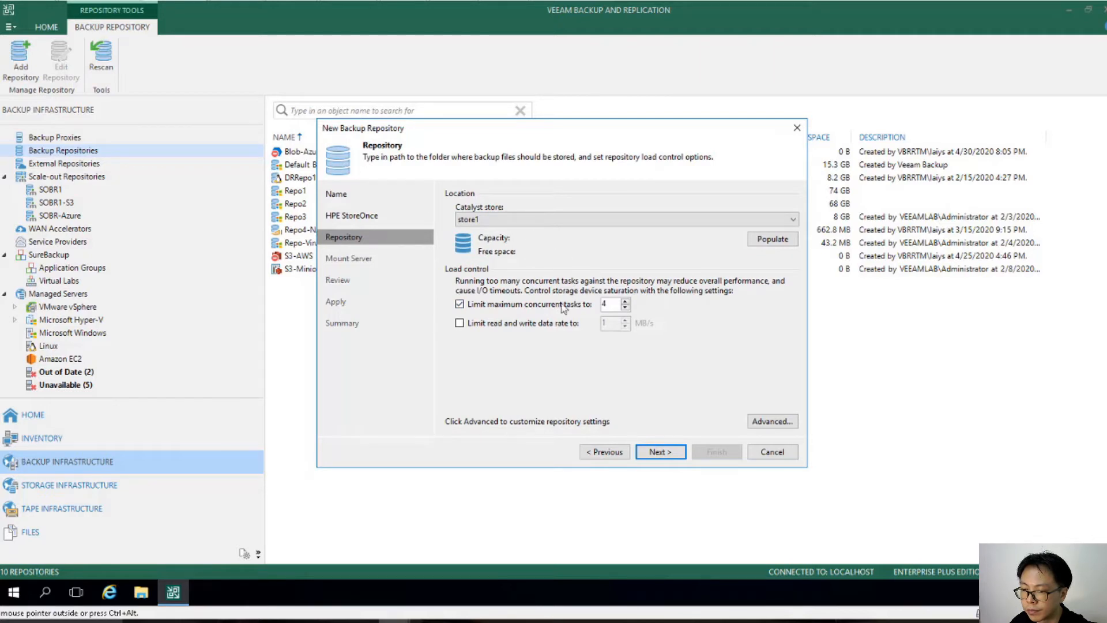
left_click(660, 452)
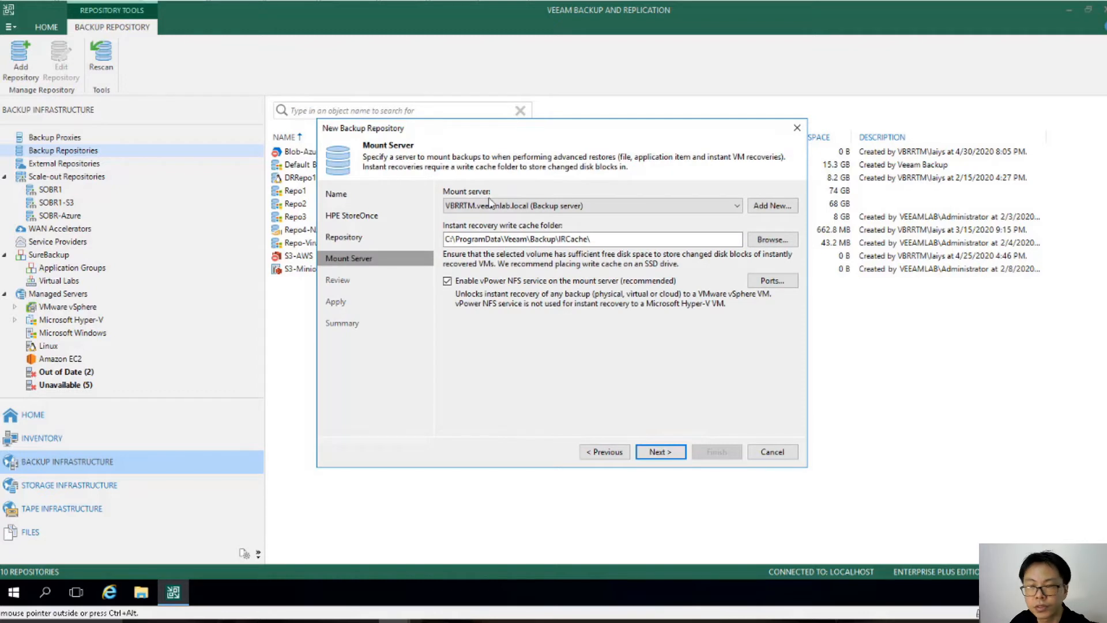
Step: Accept the default mount server settings, apply the configuration, and finish the repository wizard
left_click(655, 452)
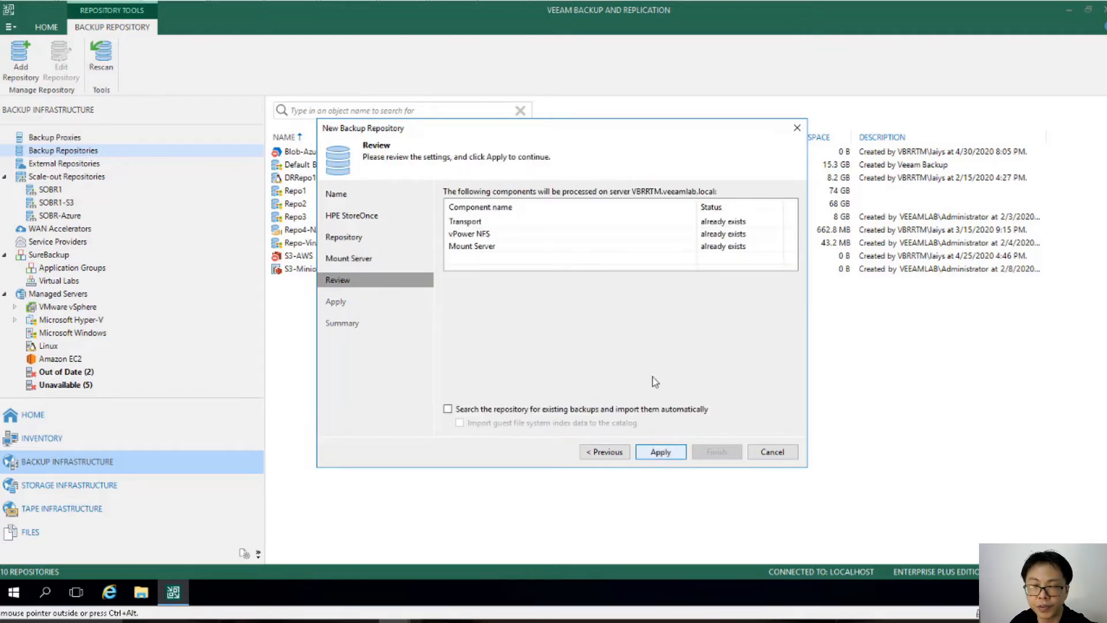
left_click(661, 452)
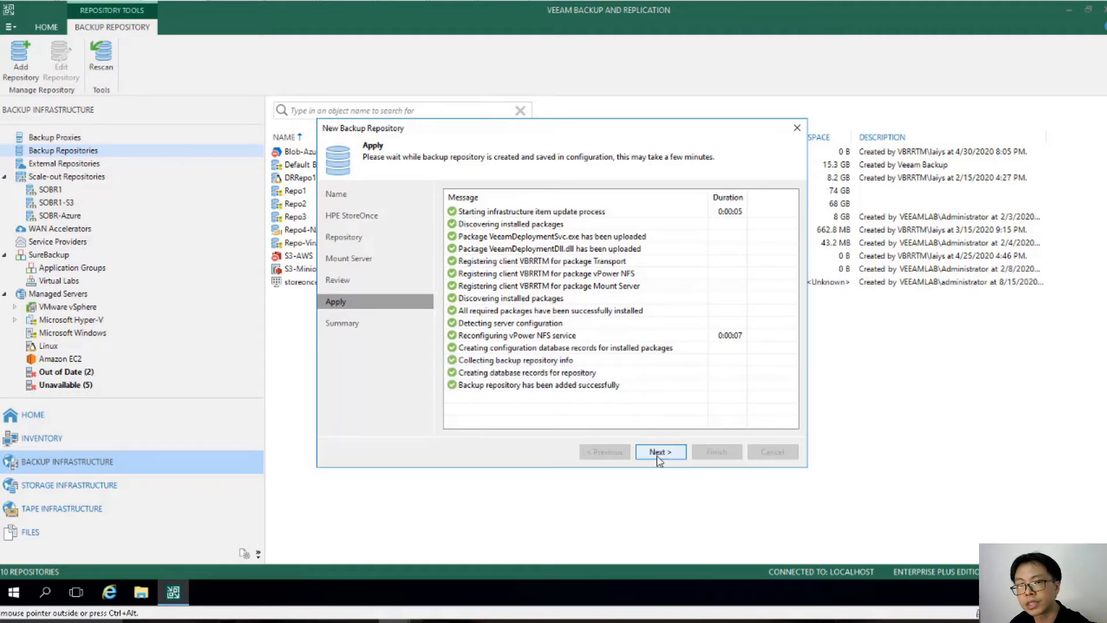
left_click(658, 455)
left_click(715, 451)
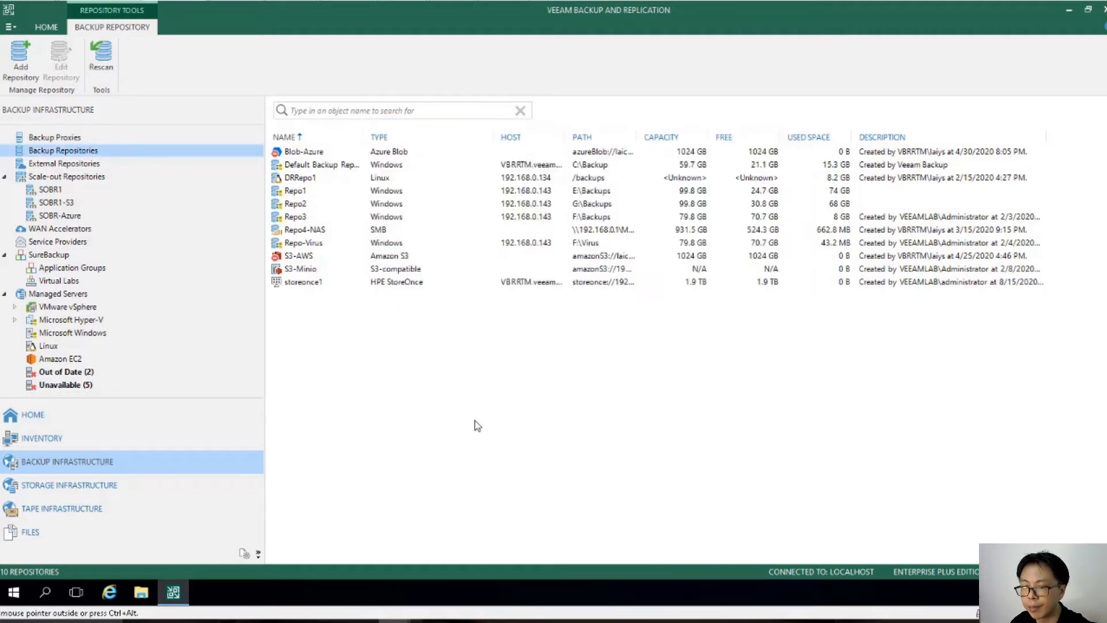
Step: Rename the storeonce1 repository to storeonce1-Site1 in its properties and apply the changes
left_click(306, 282)
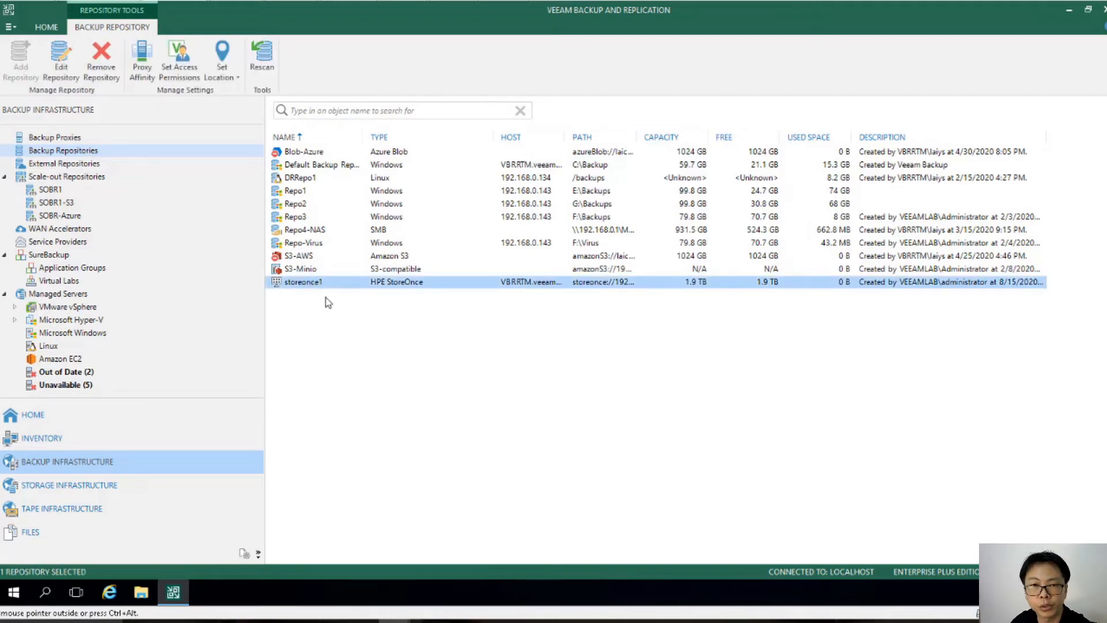
left_click(327, 301)
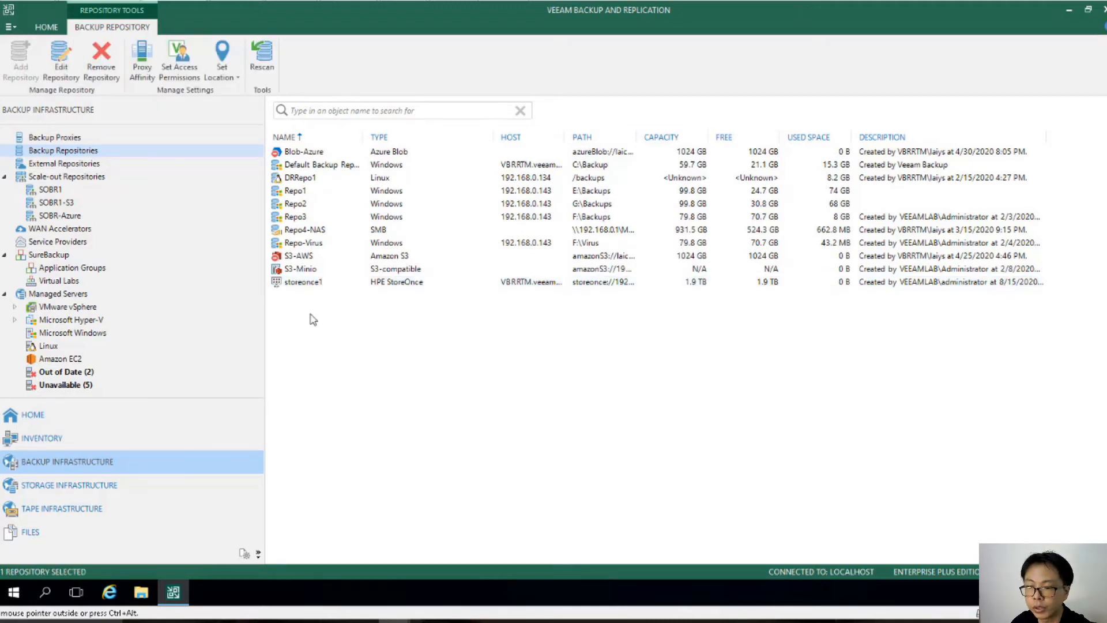
right_click(290, 283)
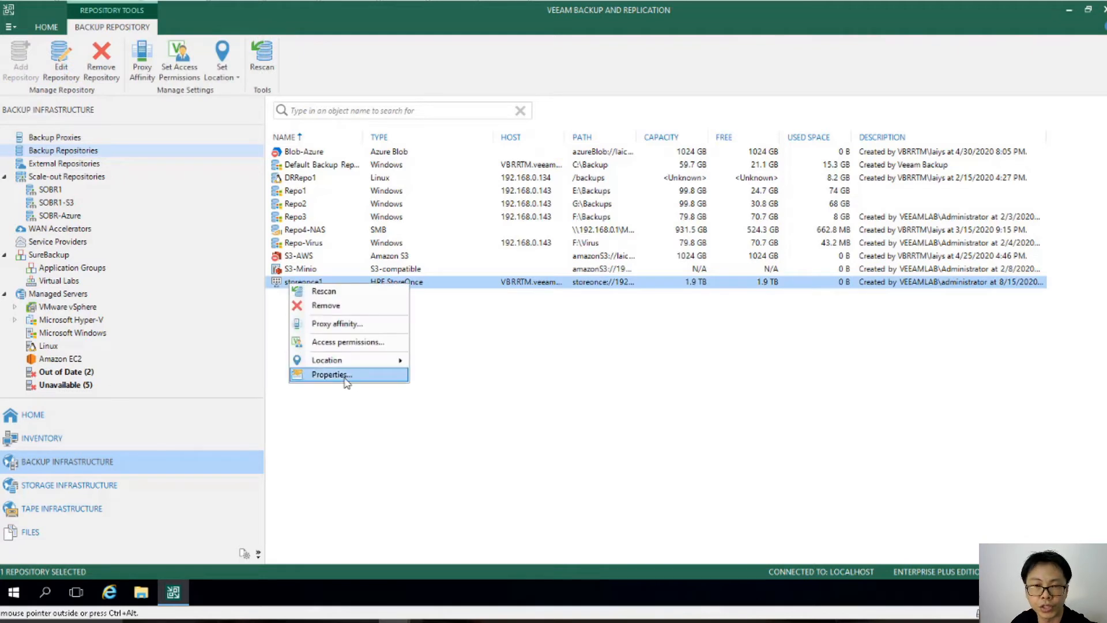
left_click(362, 374)
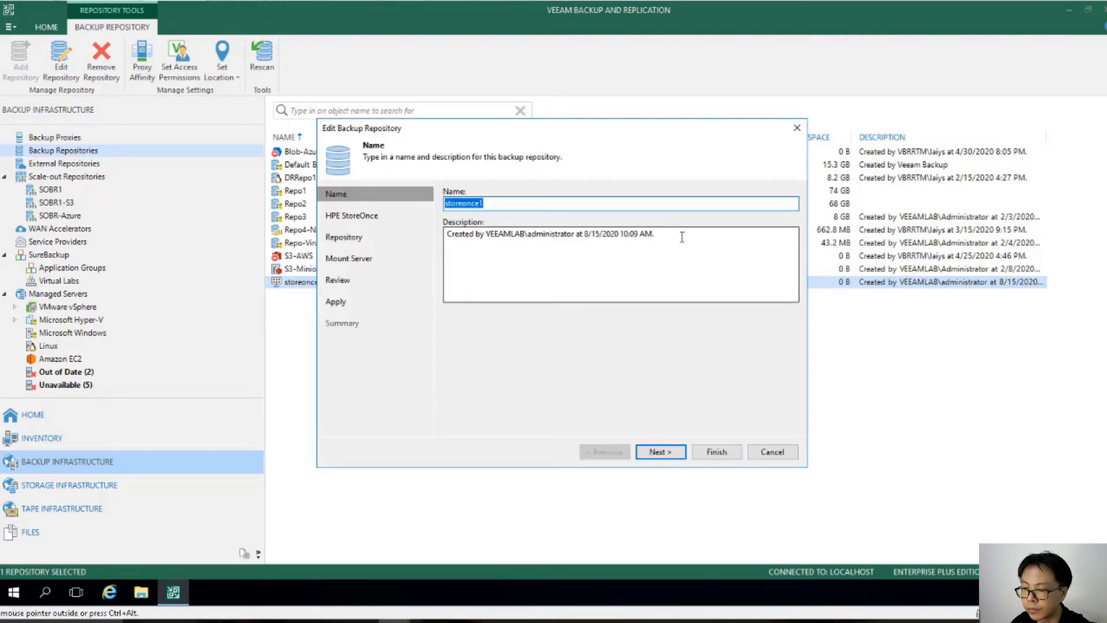
left_click(574, 203)
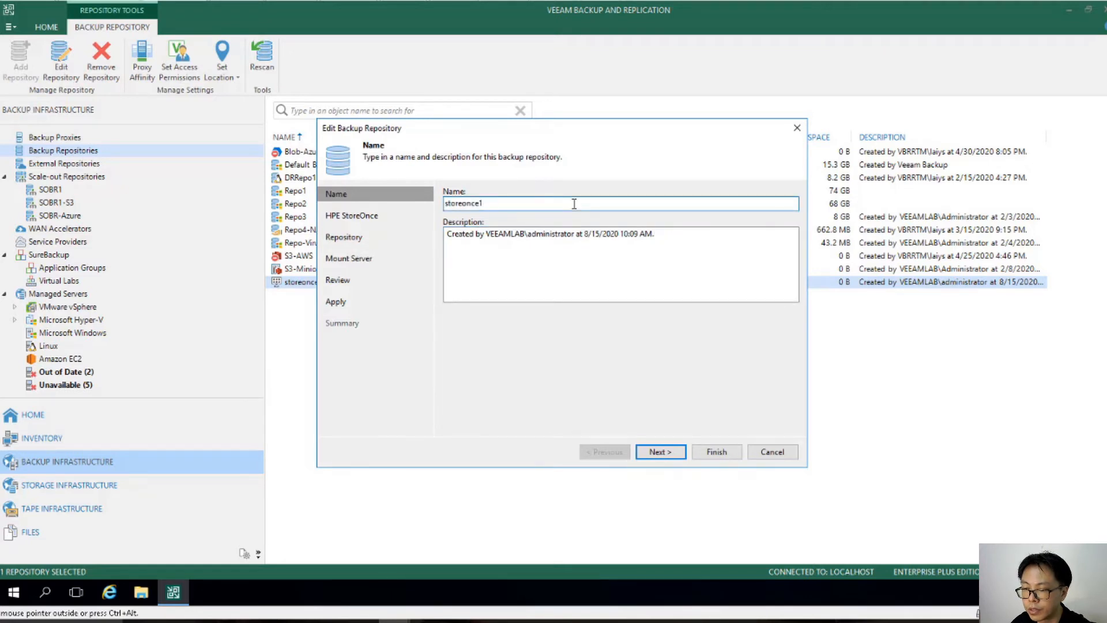
type("-S")
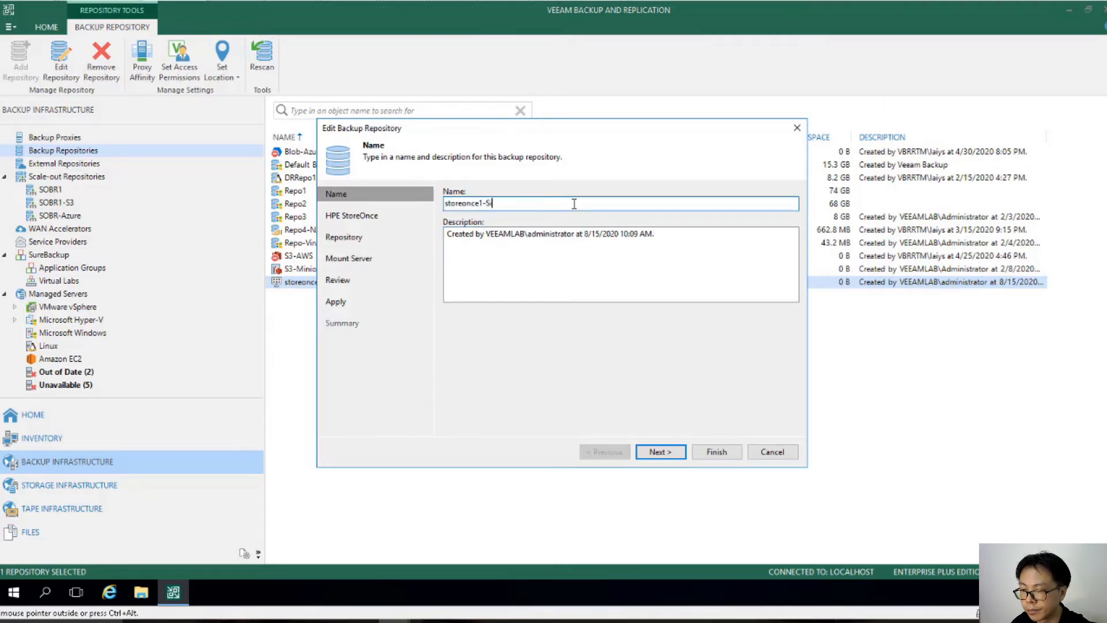
type("ite1")
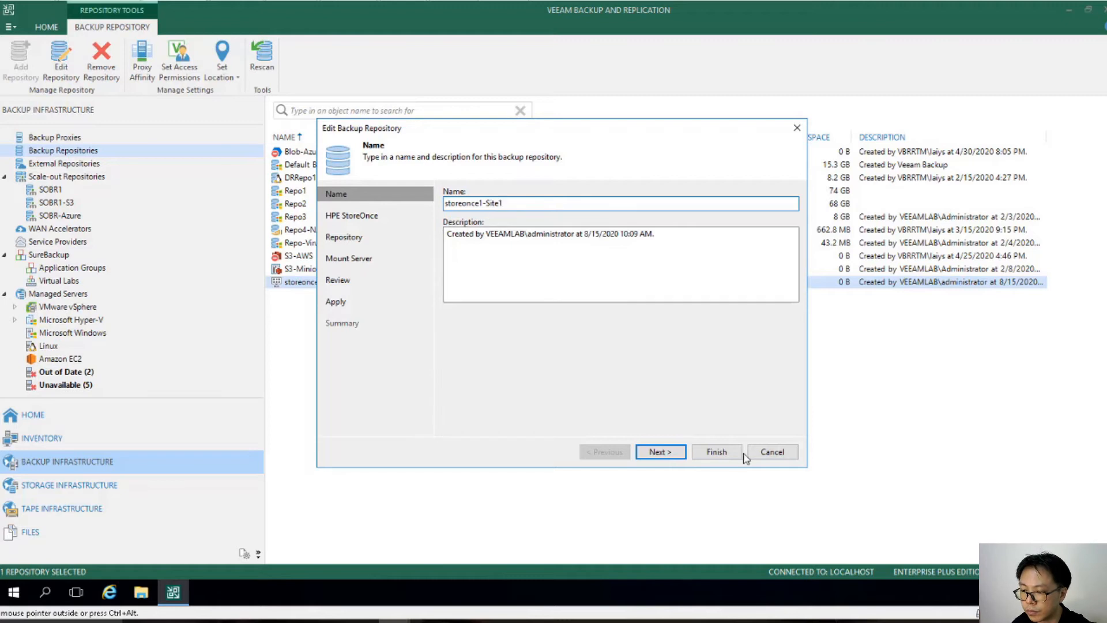
left_click(715, 452)
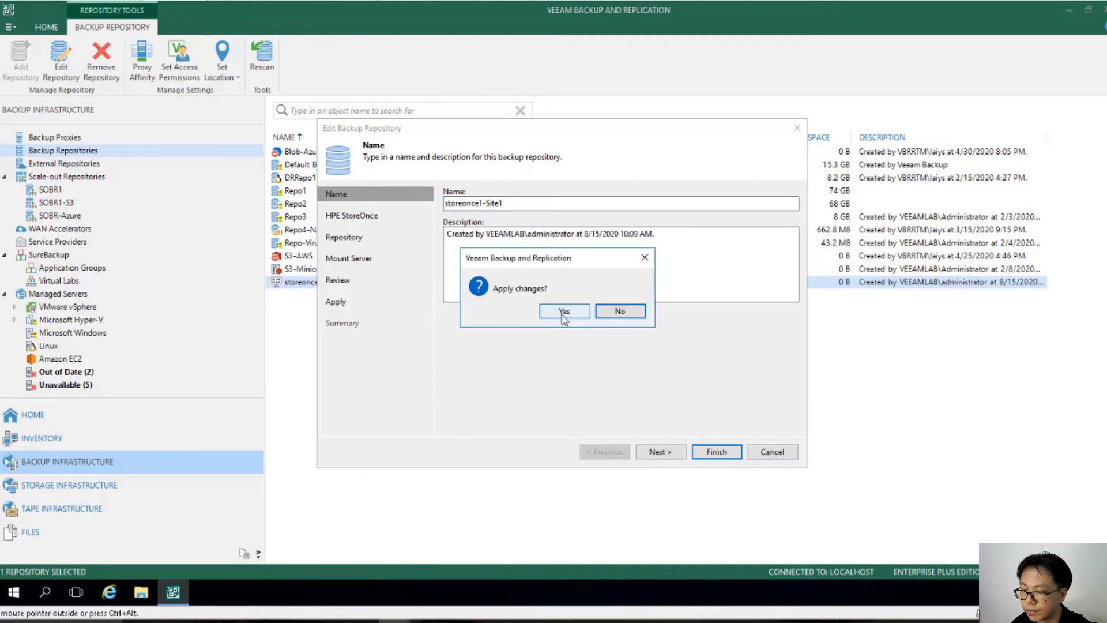
left_click(558, 312)
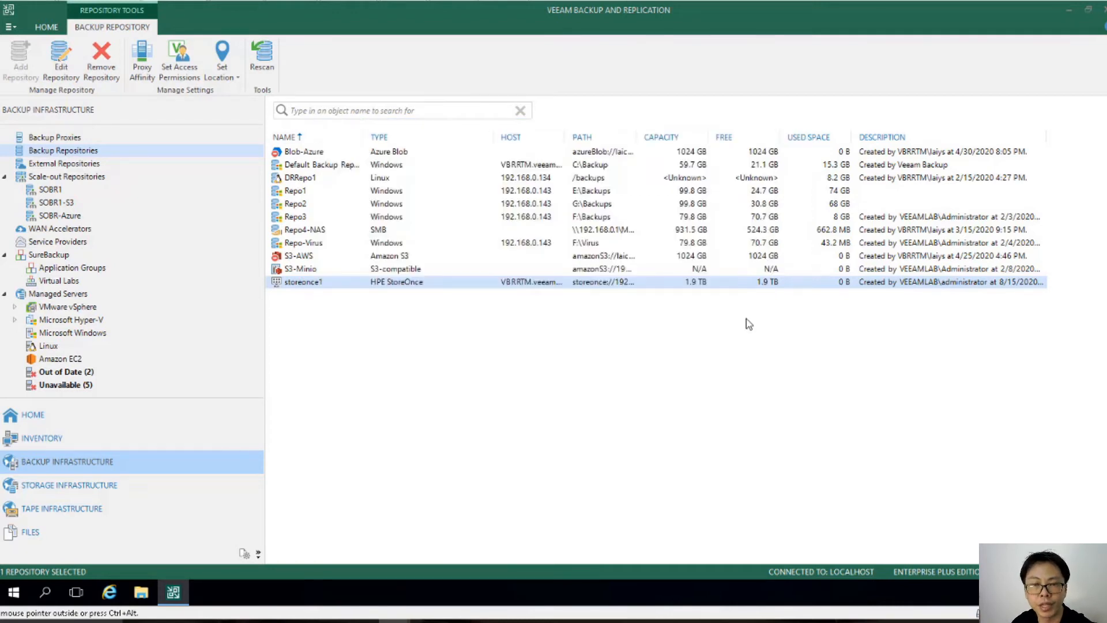
left_click(670, 376)
left_click(336, 283)
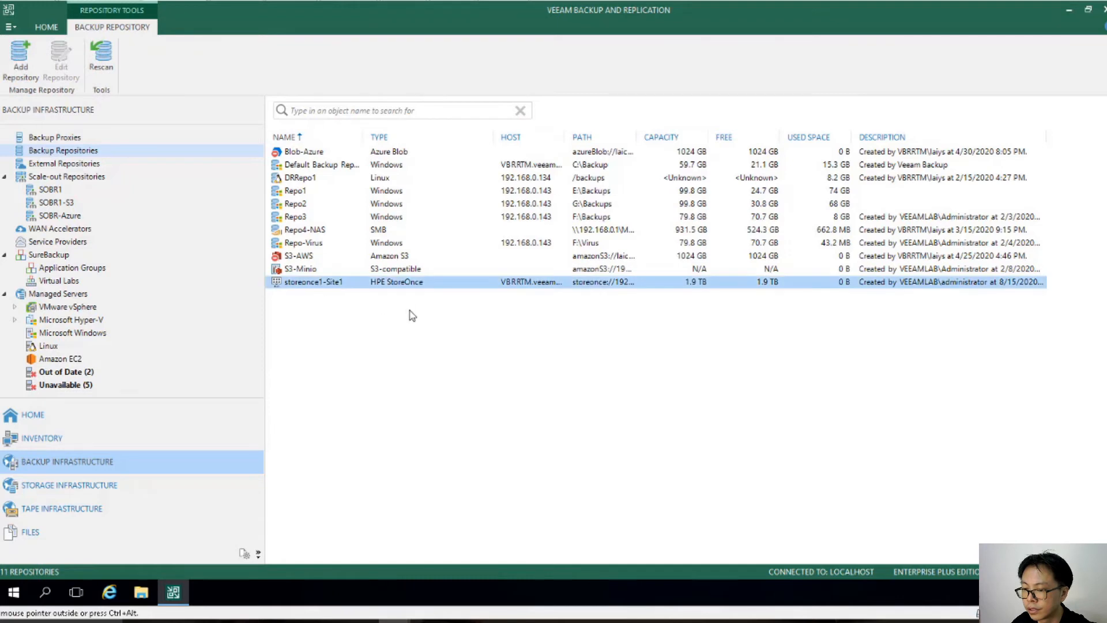
left_click(425, 372)
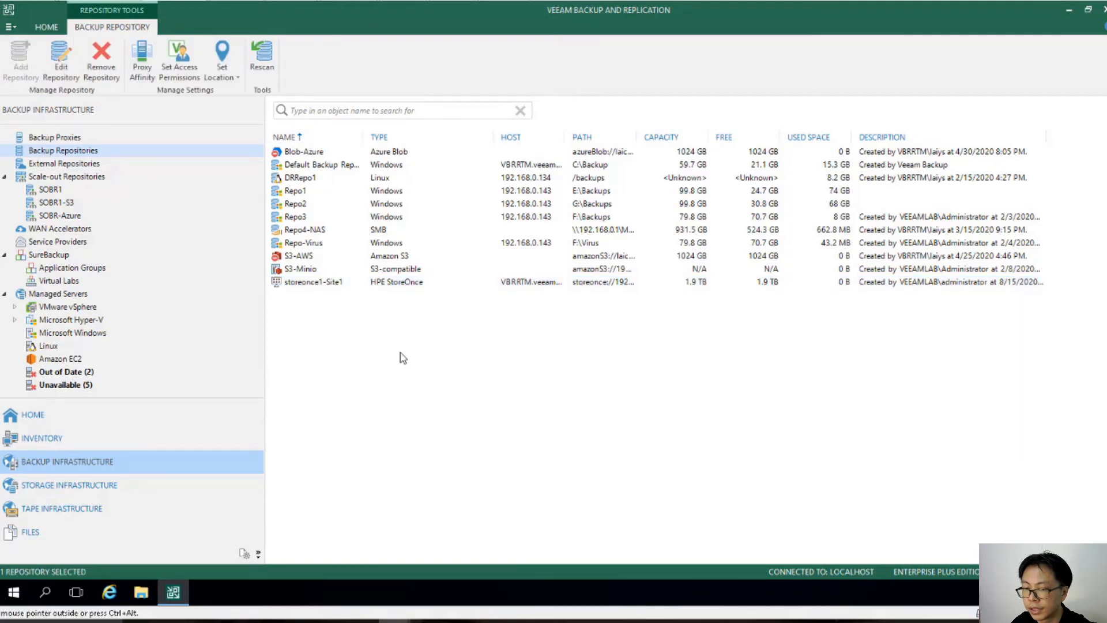
left_click(327, 285)
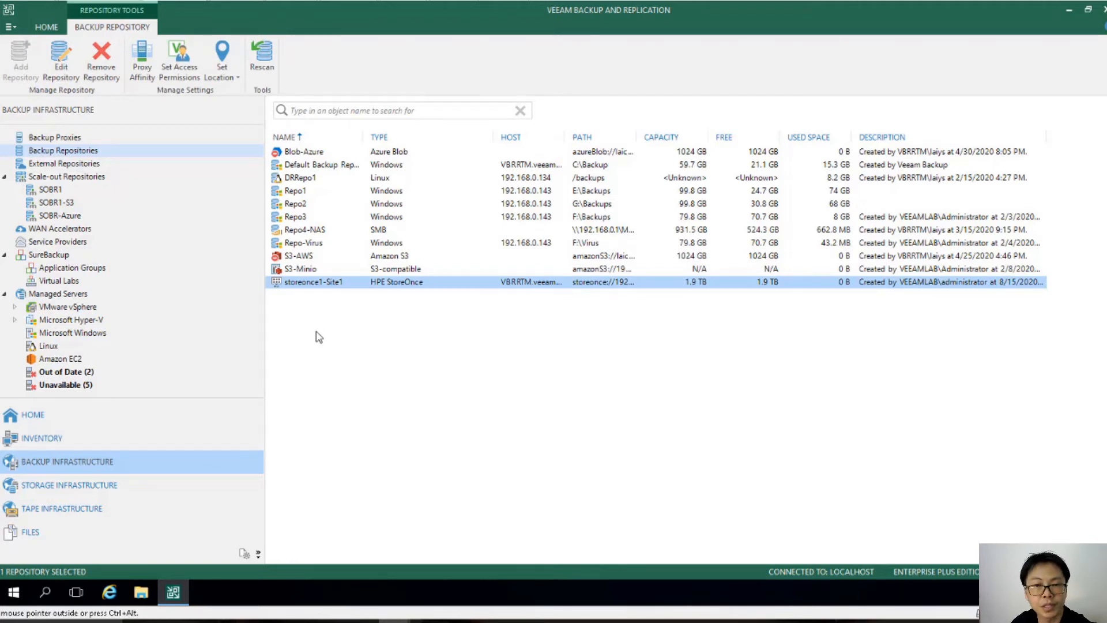
left_click(323, 332)
Step: Start adding a new HPE StoreOnce deduplicating storage repository and name it storeonce2-site2
left_click(91, 151)
right_click(90, 150)
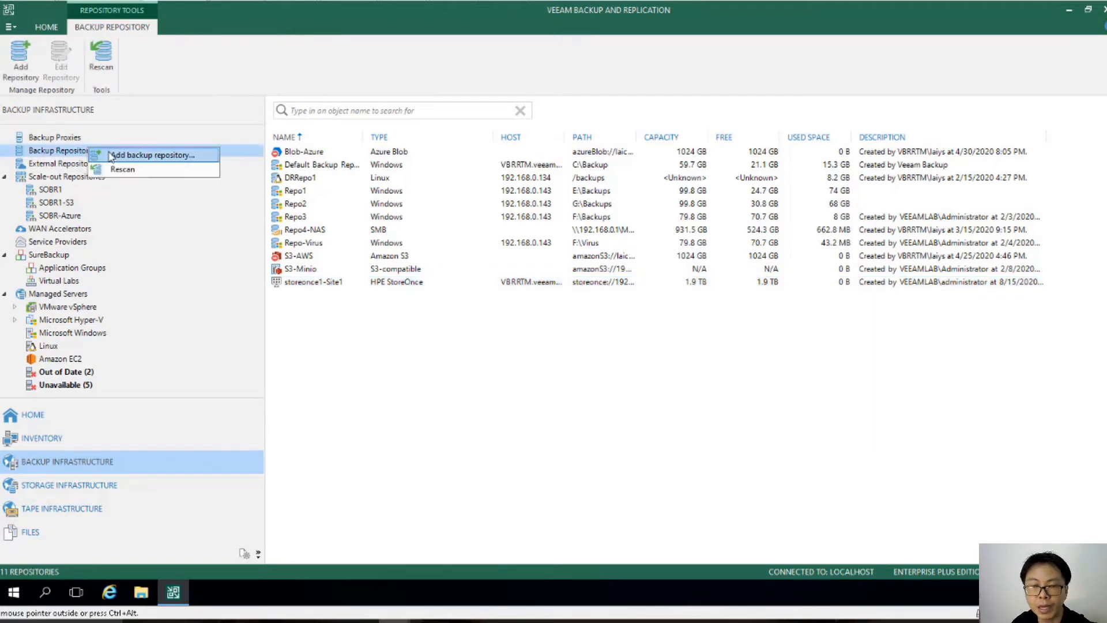
left_click(133, 155)
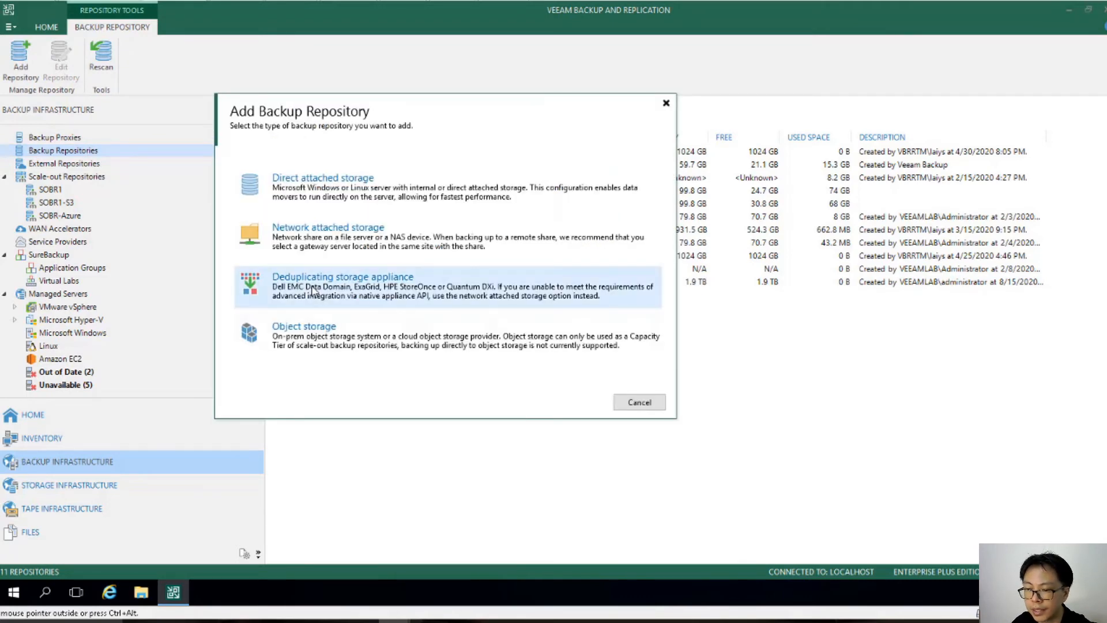
left_click(363, 291)
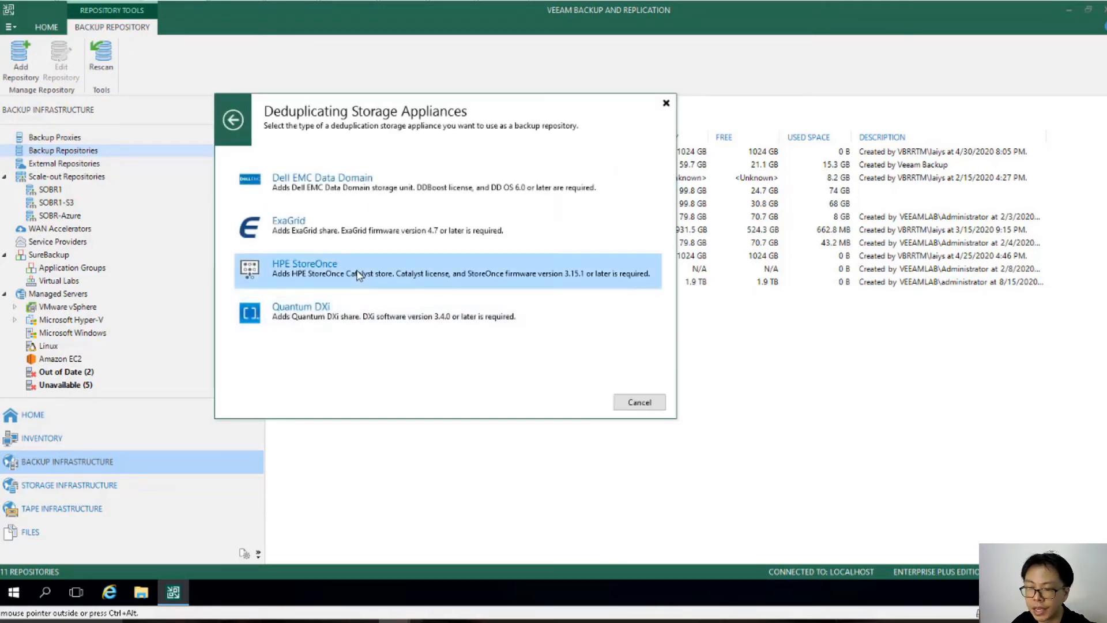
left_click(365, 275)
type("s")
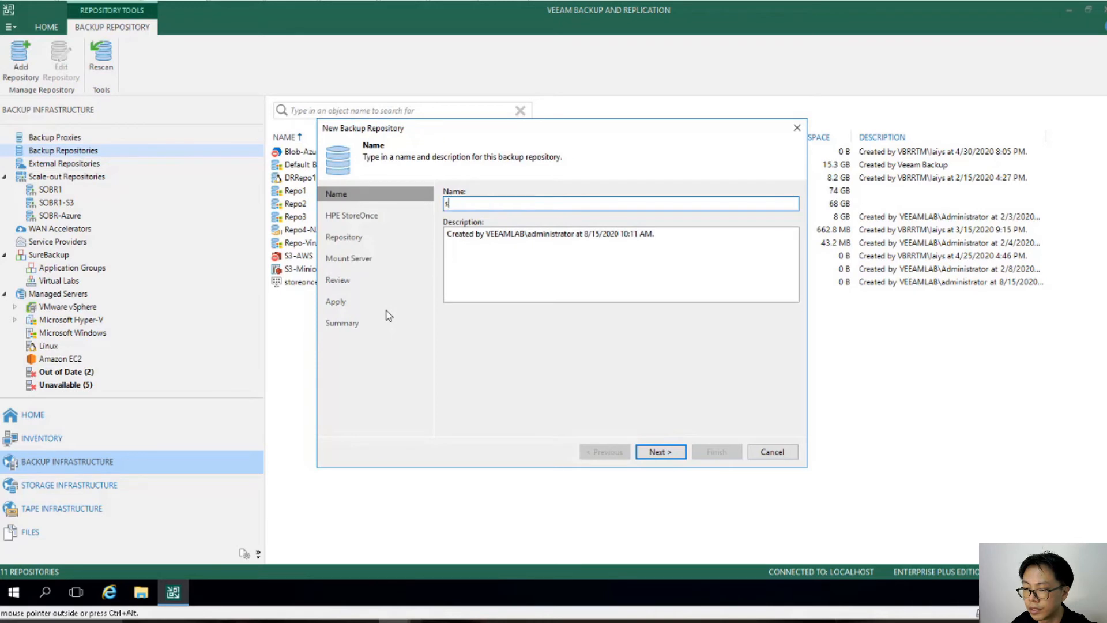
type("toreonce2")
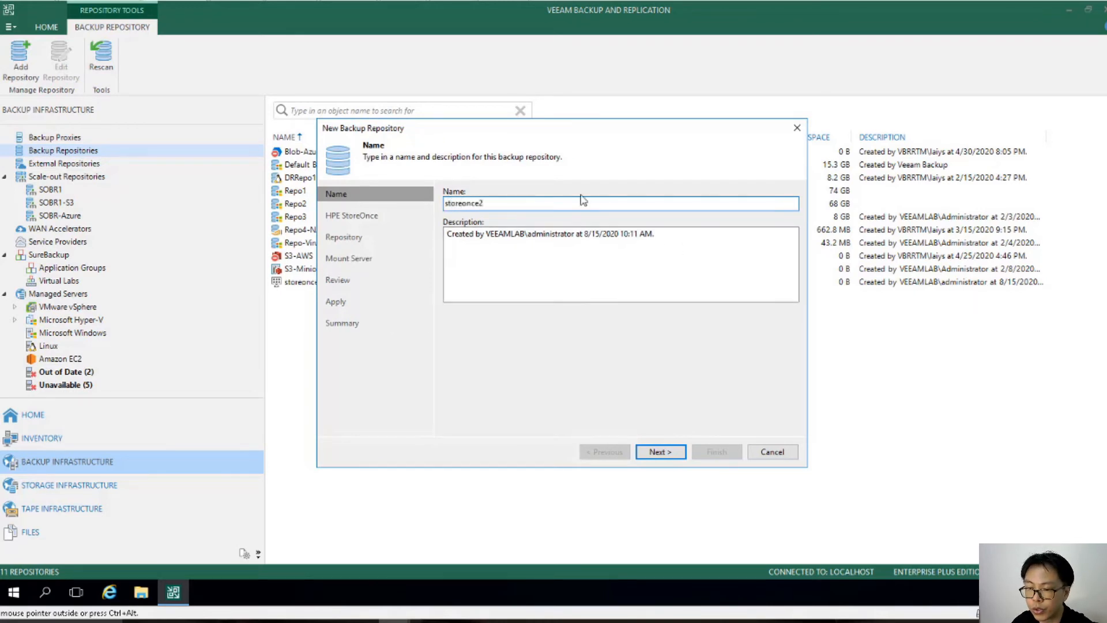
type("-s")
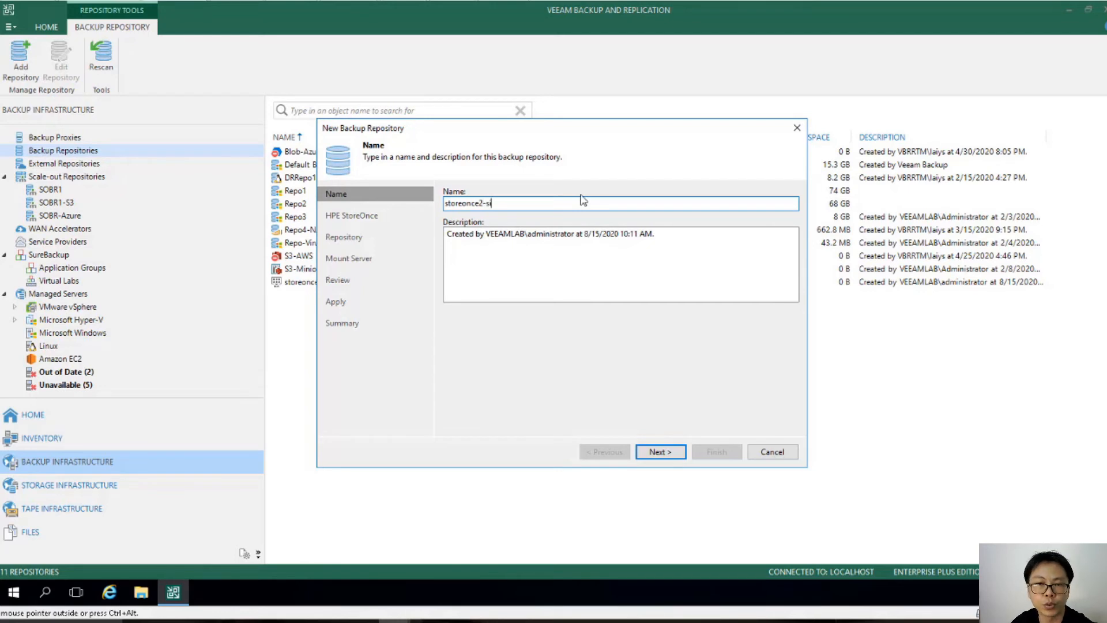
type("ite2")
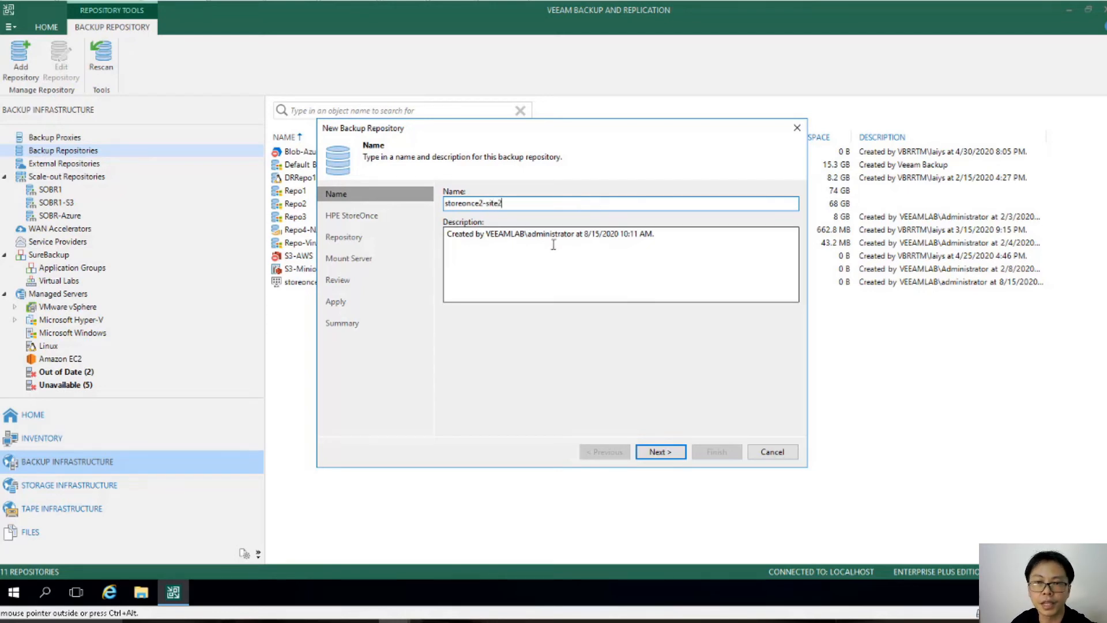
left_click(659, 451)
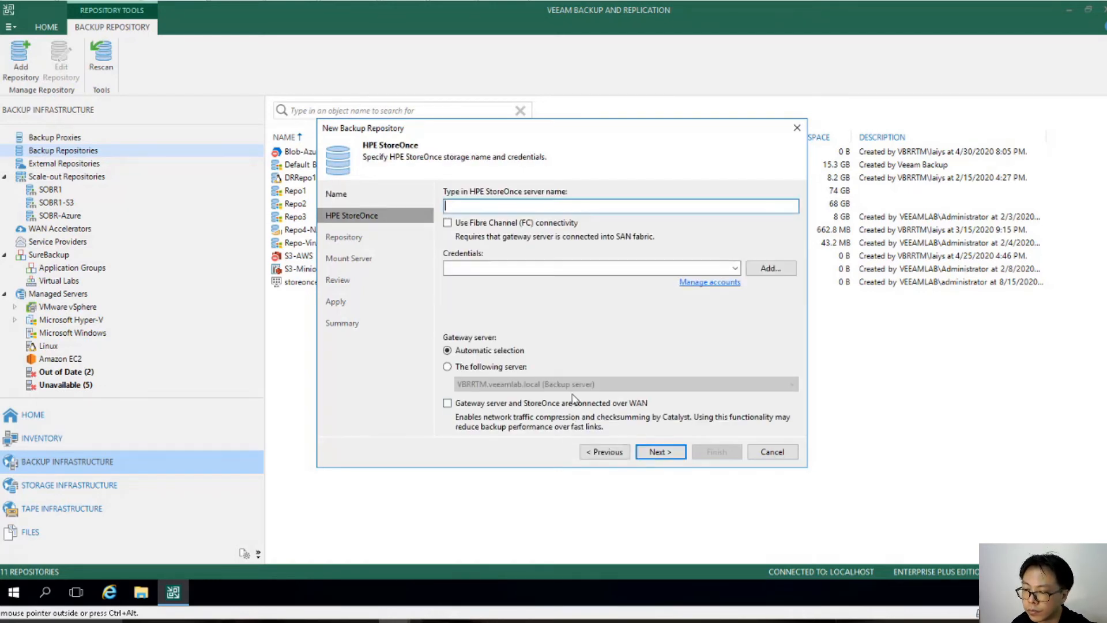
Step: Enter StoreOnce server 192.168.0.121 and select the existing veeam (storeonce) credentials
type("192.")
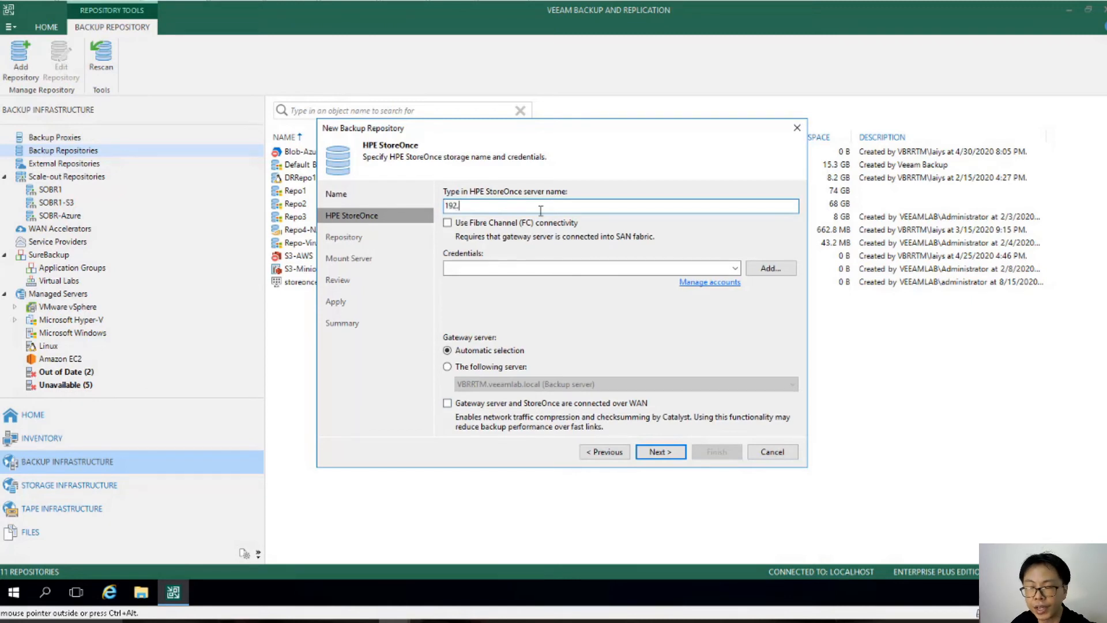
type("168.0.121")
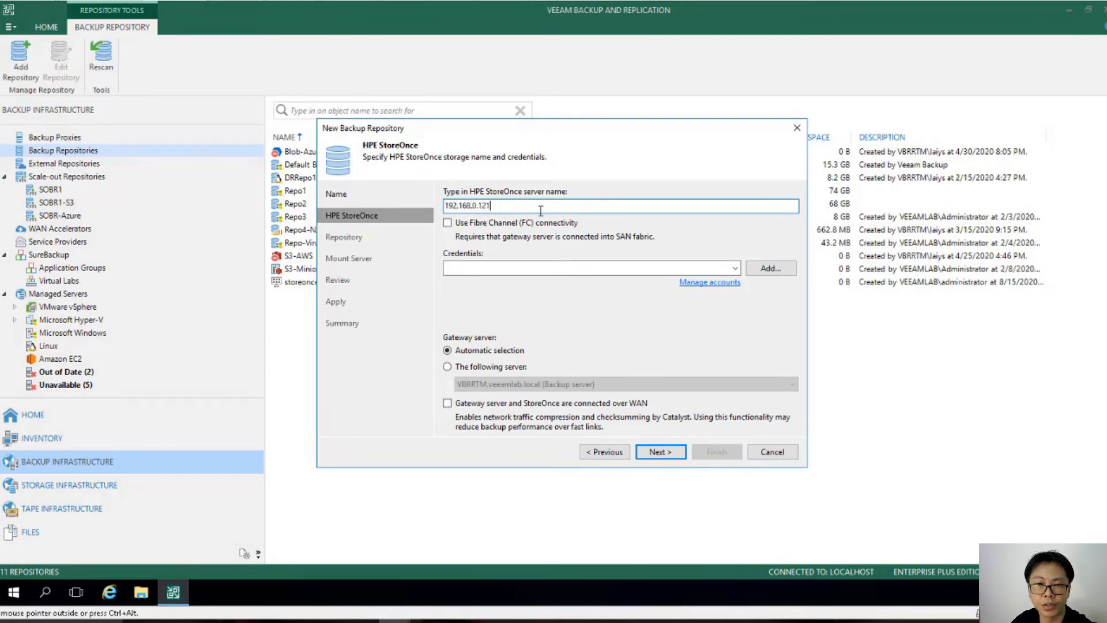
left_click(734, 270)
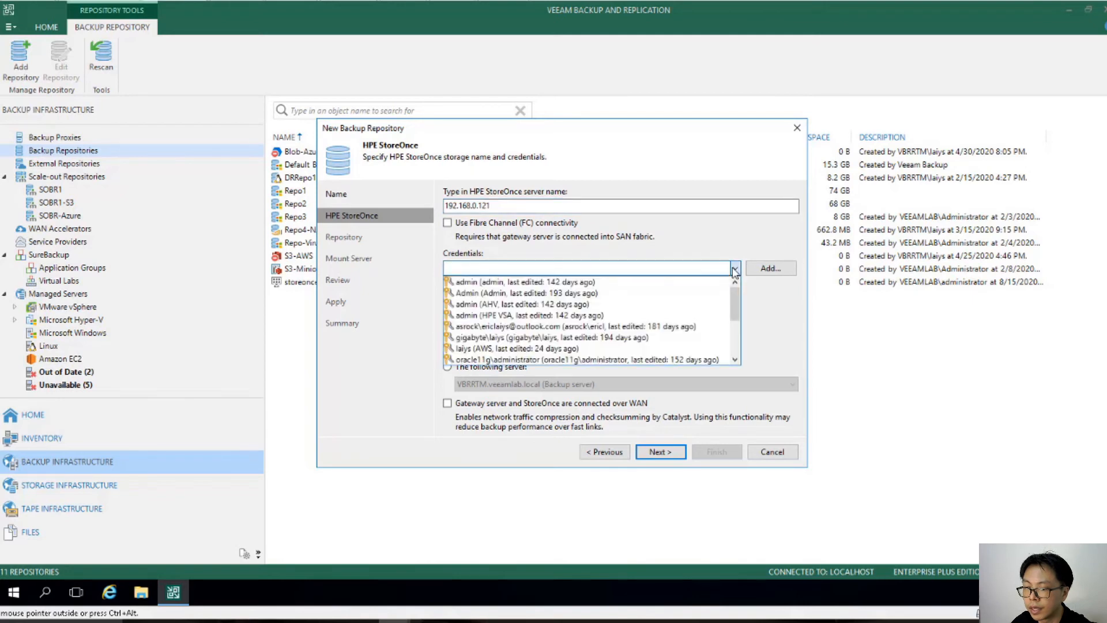
scroll(734, 289, "down", 3)
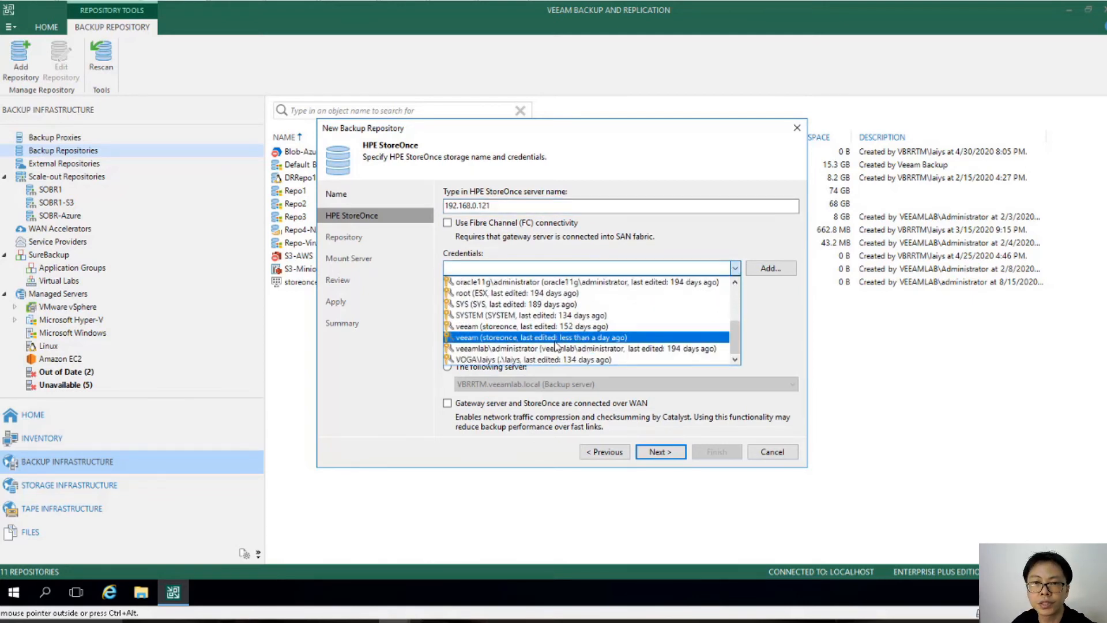
left_click(550, 340)
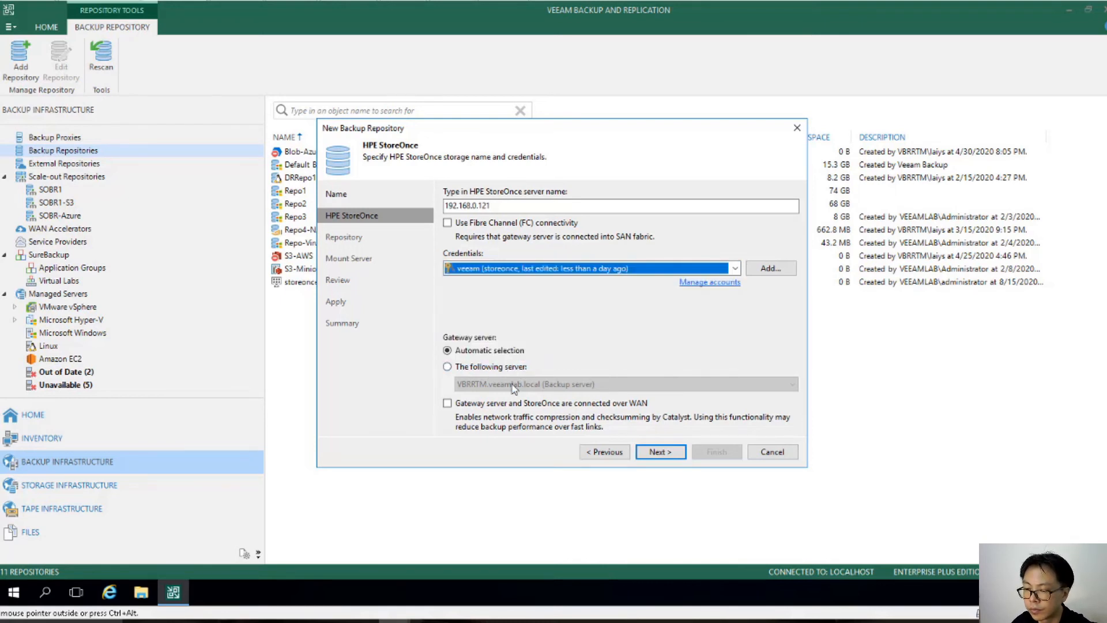
left_click(661, 452)
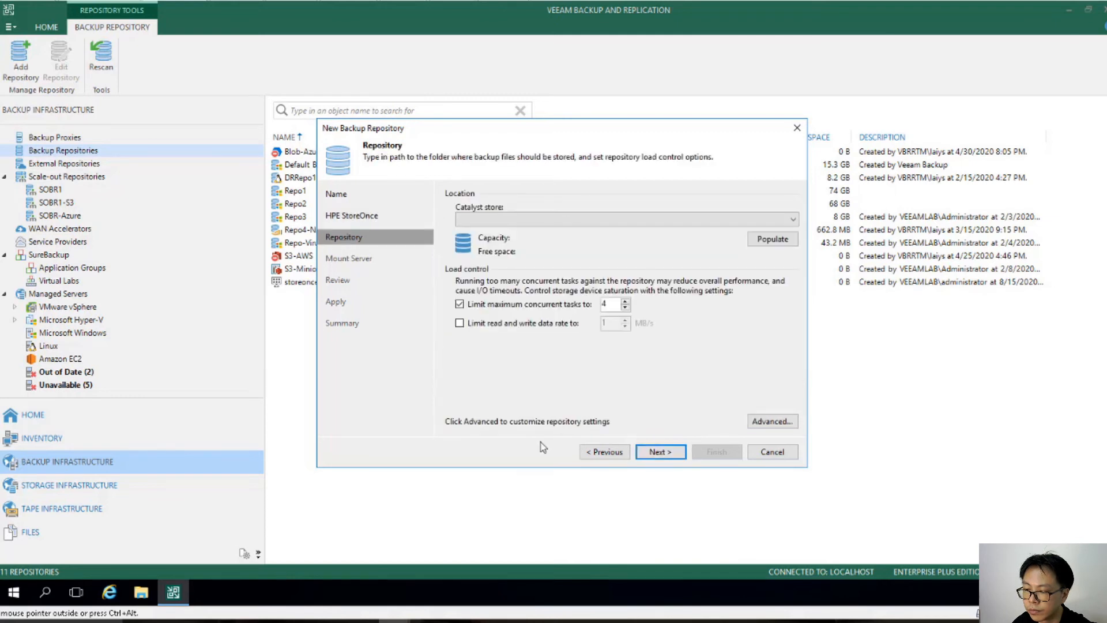
Step: Choose Catalyst store store1 as the repository location
left_click(508, 220)
left_click(507, 229)
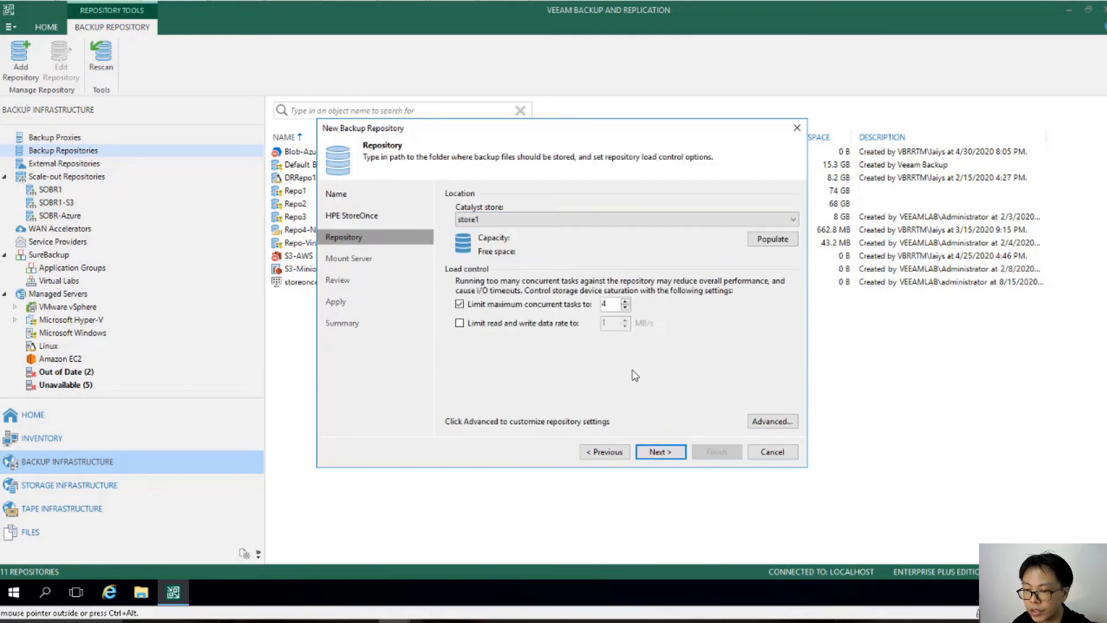
left_click(667, 453)
Step: Accept the default mount server settings, apply the configuration, and finish the repository wizard
left_click(660, 452)
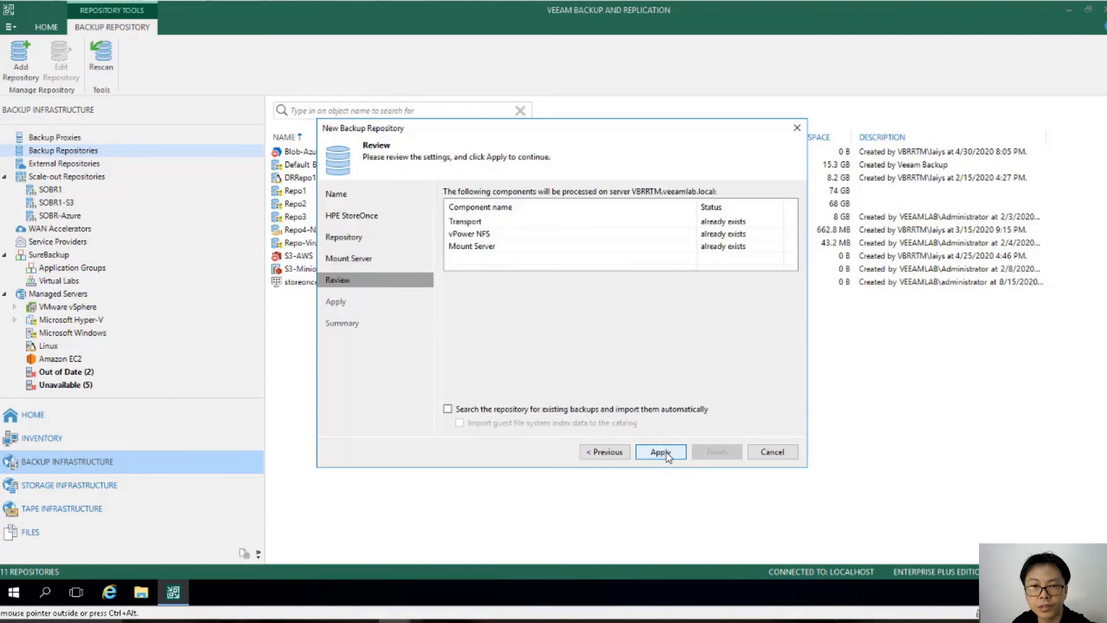
left_click(660, 452)
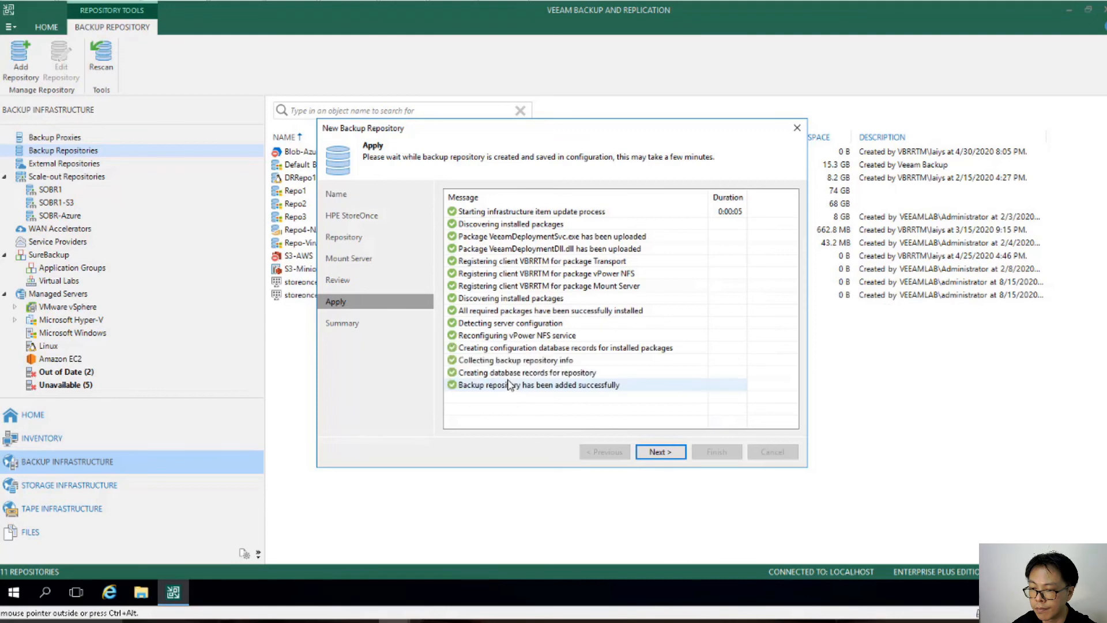
left_click(657, 451)
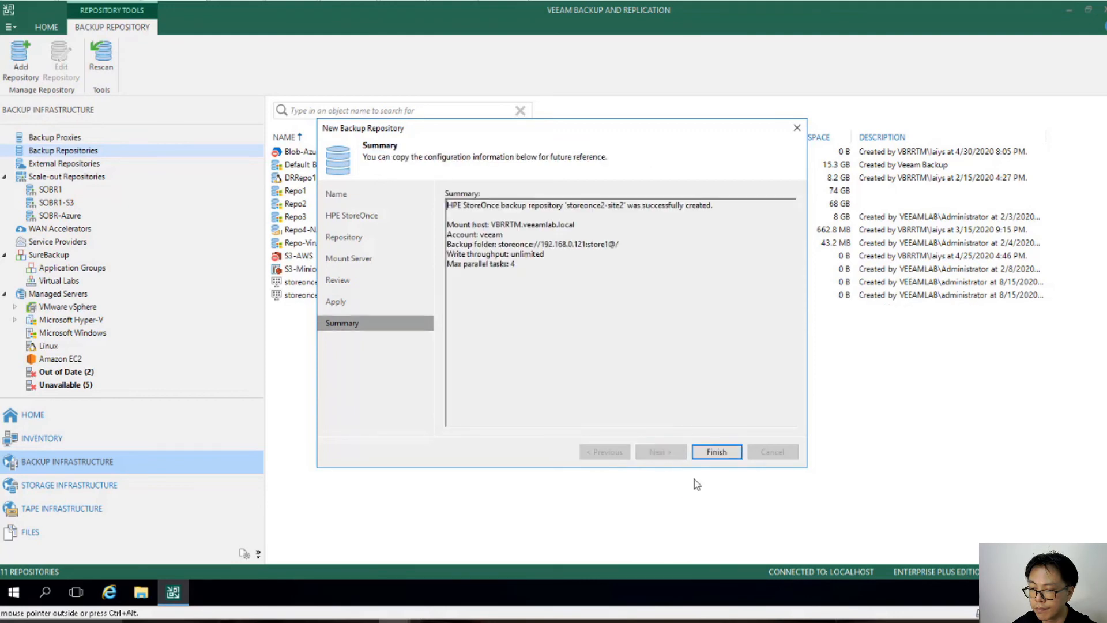
left_click(717, 454)
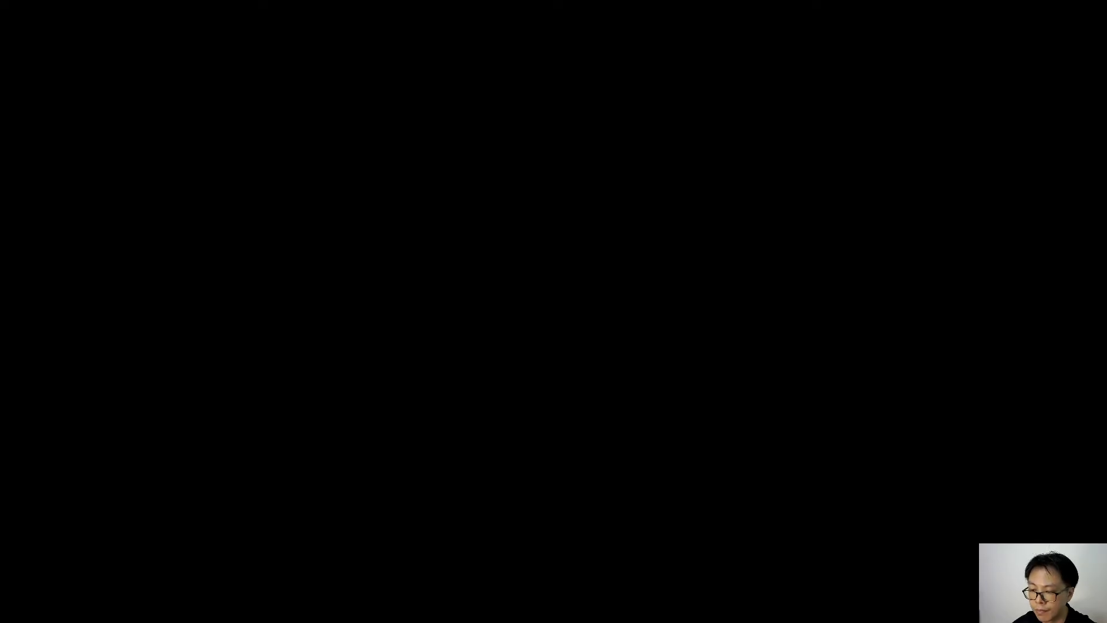